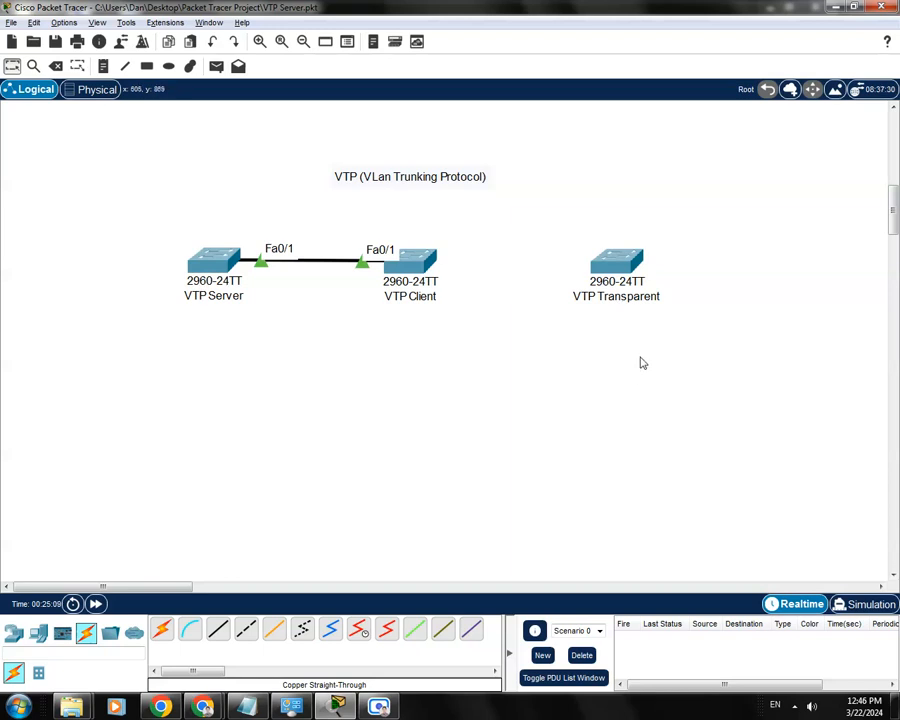
- Open the VTP Transparent switch's command line and enter global configuration mode
click(617, 268)
drag(440, 127, 402, 104)
click(308, 135)
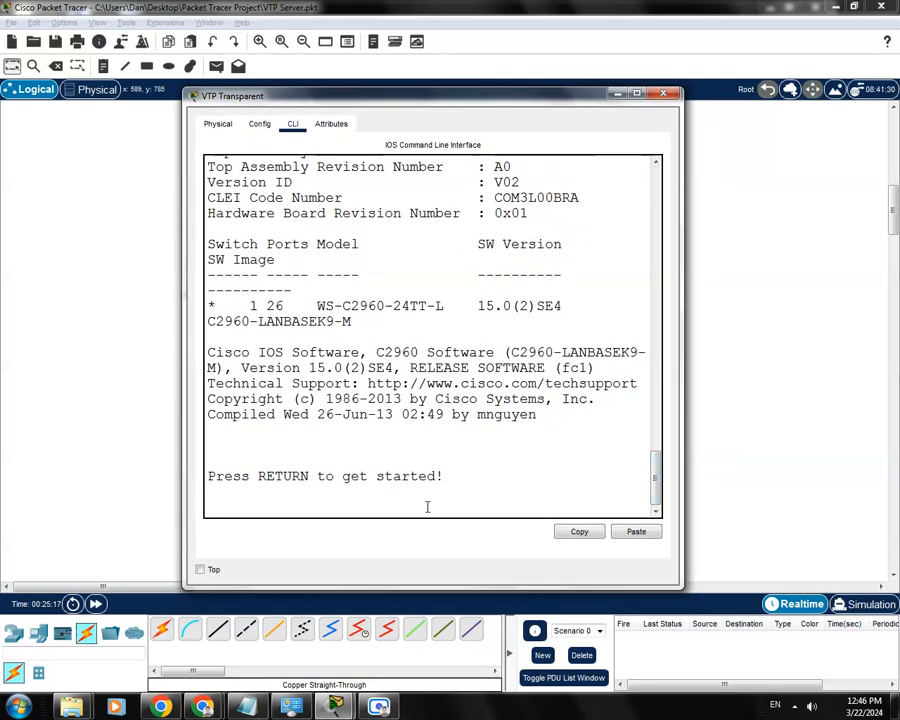
key(Return)
text(enab)
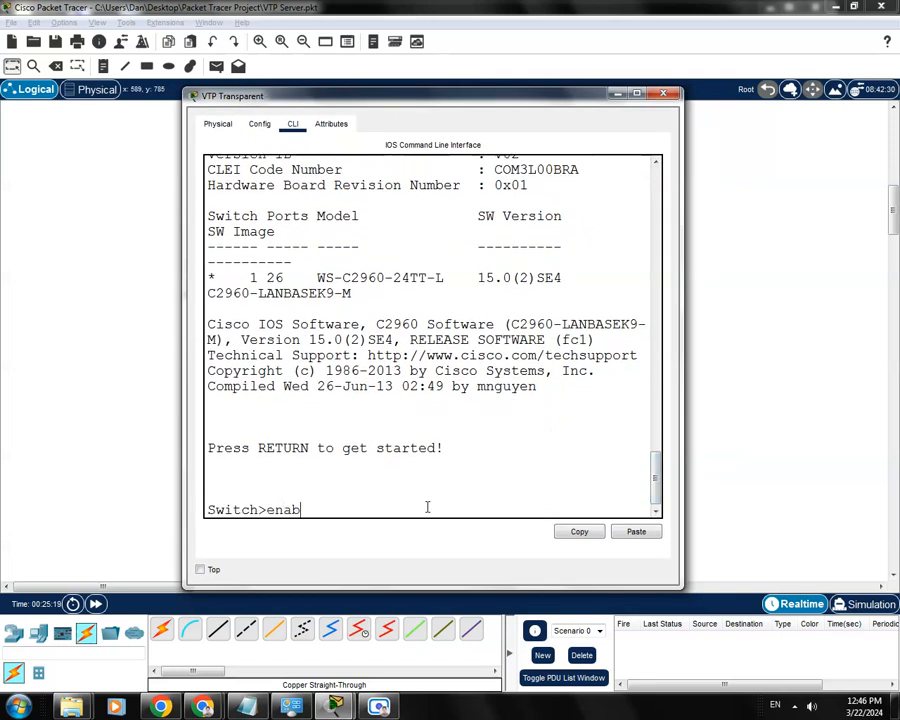
key(Return)
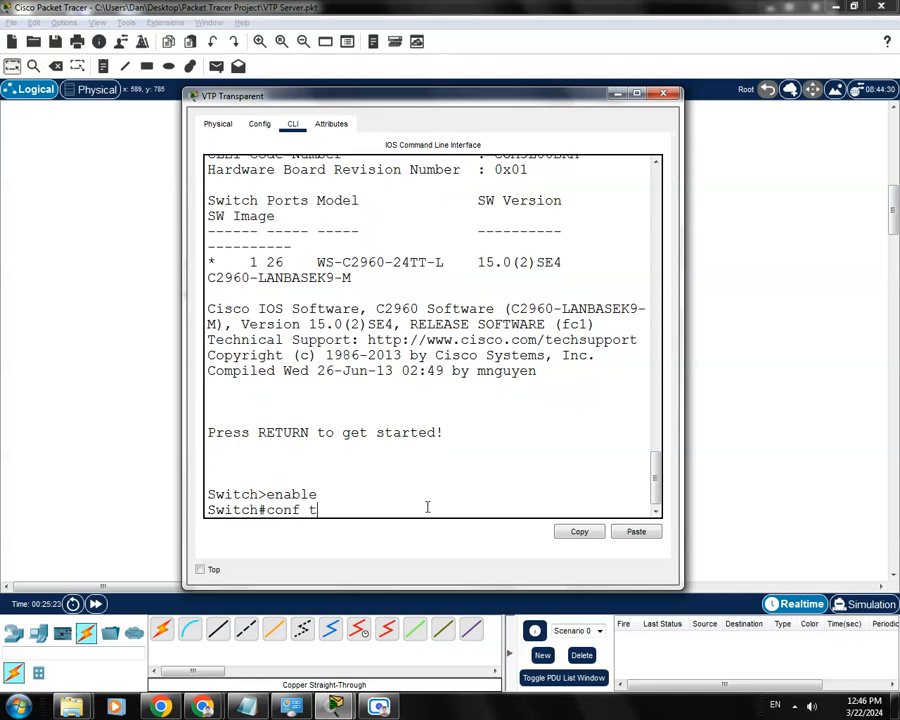
key(Return)
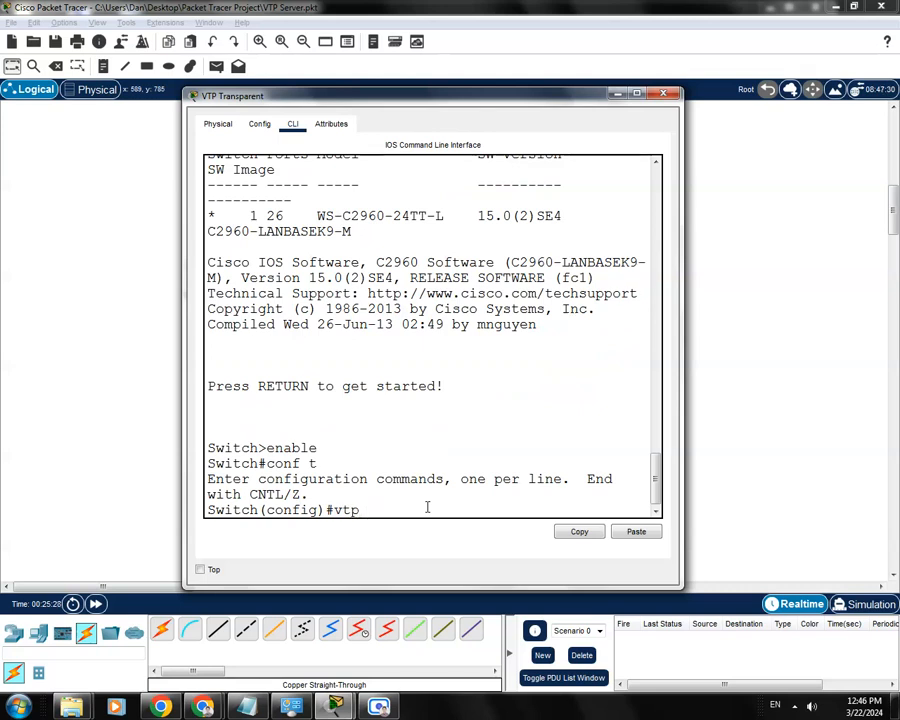
- List the available vtp options and set the VTP Transparent switch's VTP domain to dan1
text(vtp ?)
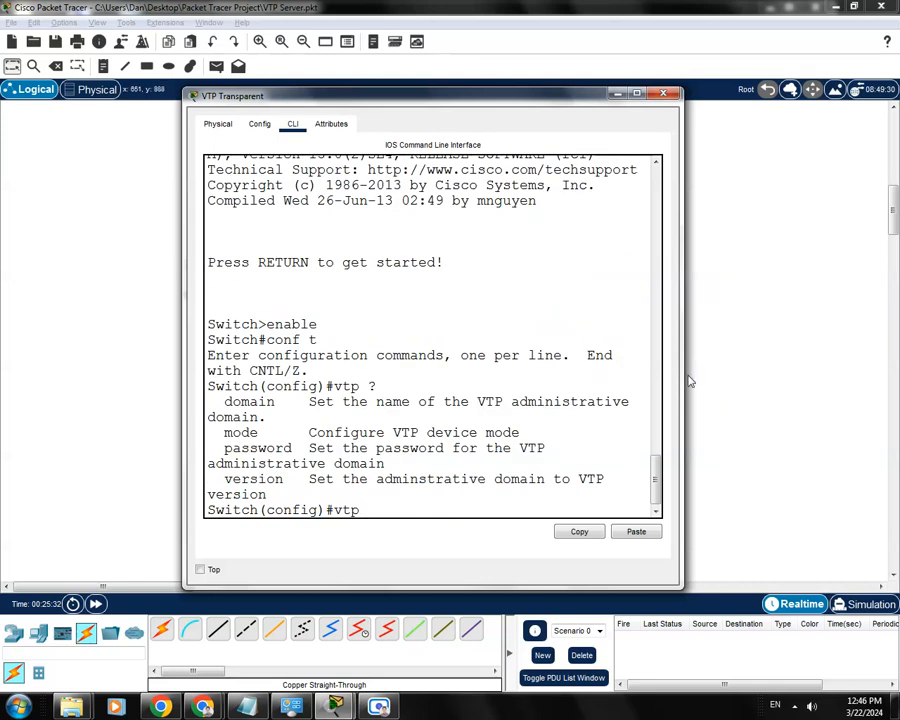
drag(681, 372, 821, 374)
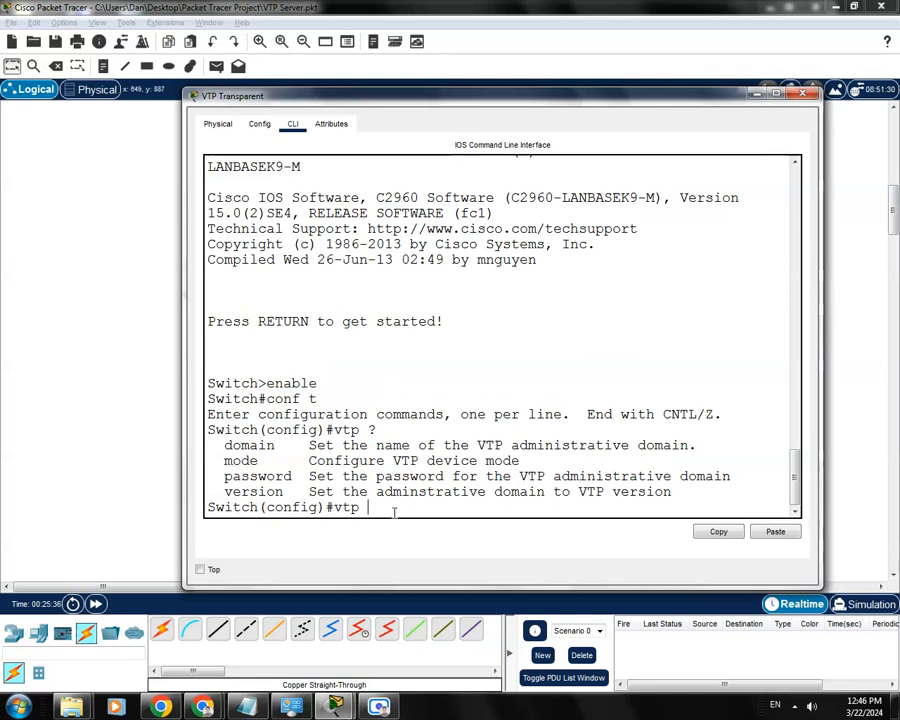
text(domain dan1)
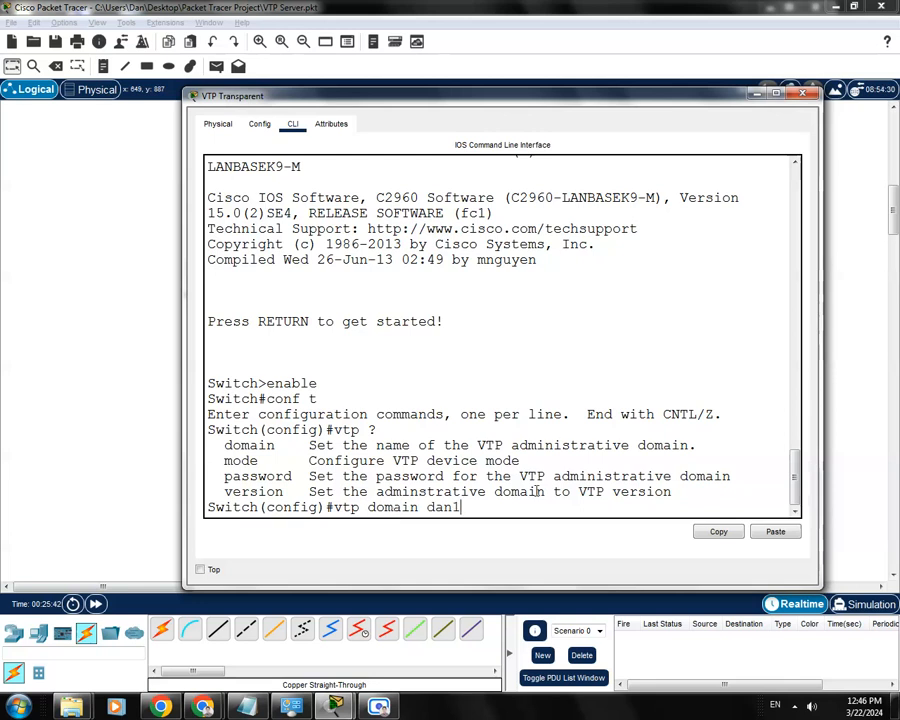
key(Return)
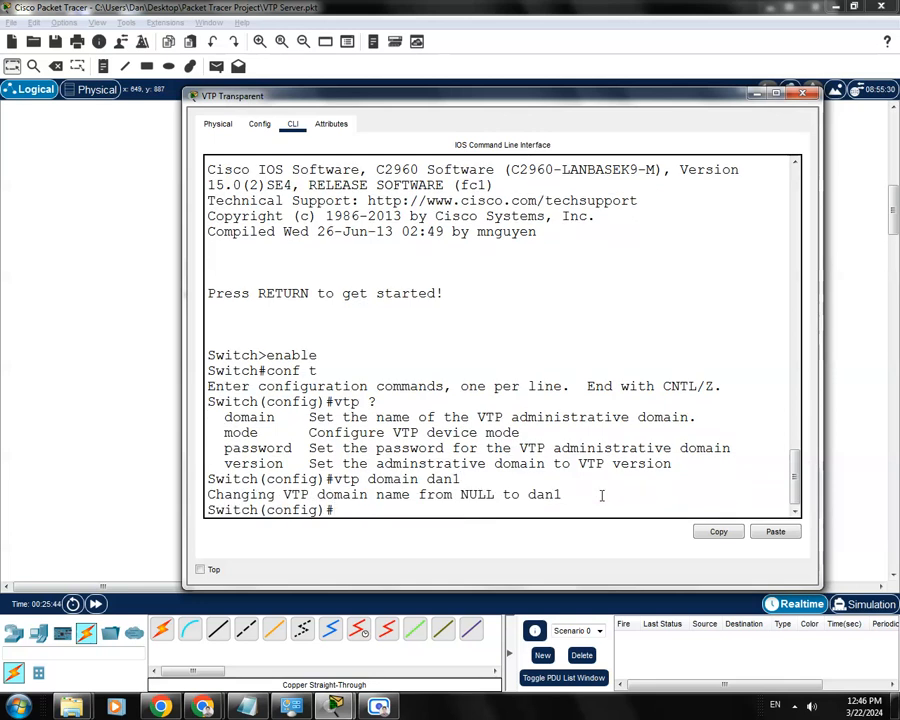
- Set the switch's VTP mode to transparent and save the configuration with do wr
text(vtp mode tran)
key(Tab)
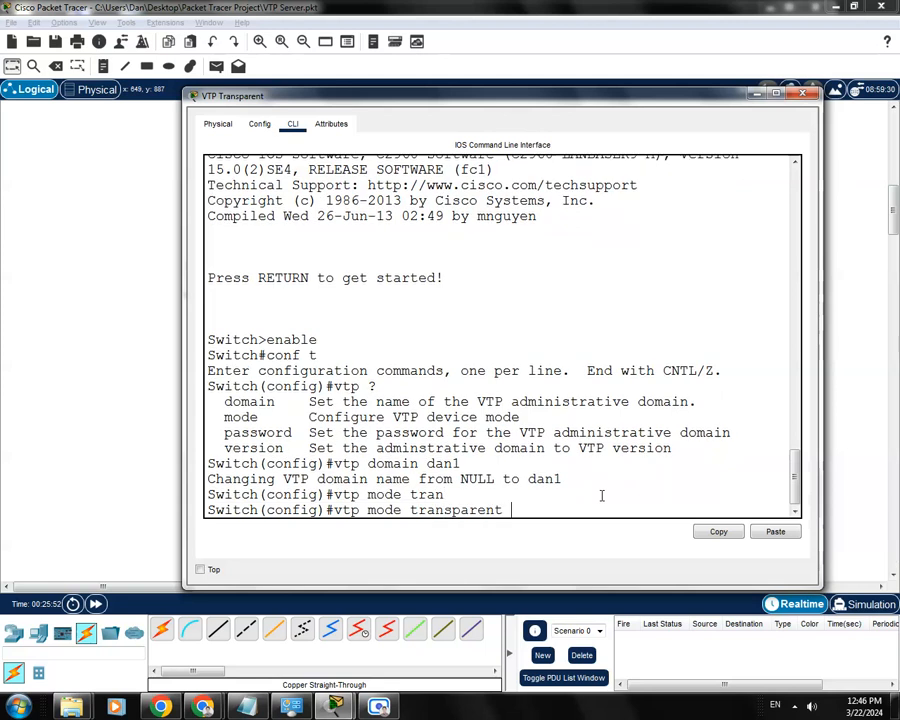
key(Return)
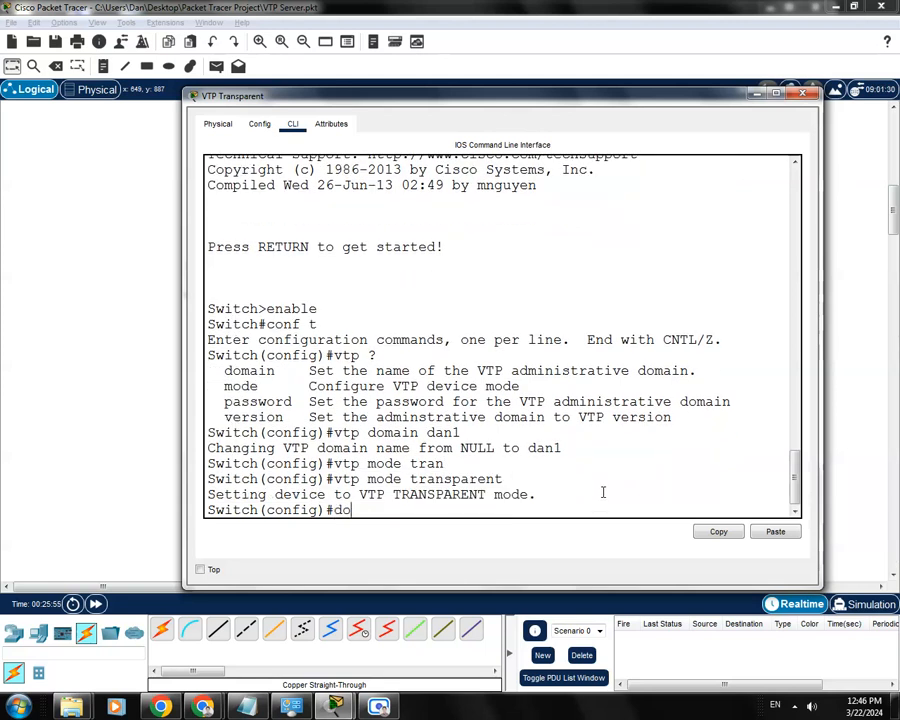
text(do wr)
key(Return)
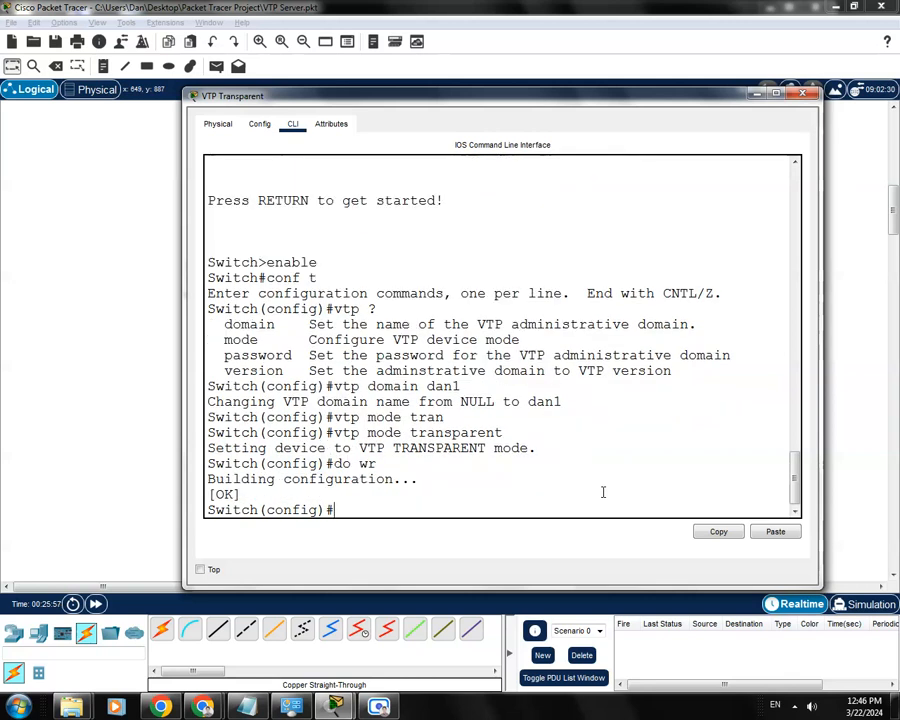
- Return to privileged EXEC mode and display the switch's VTP status
key(ctrl+z)
key(Return)
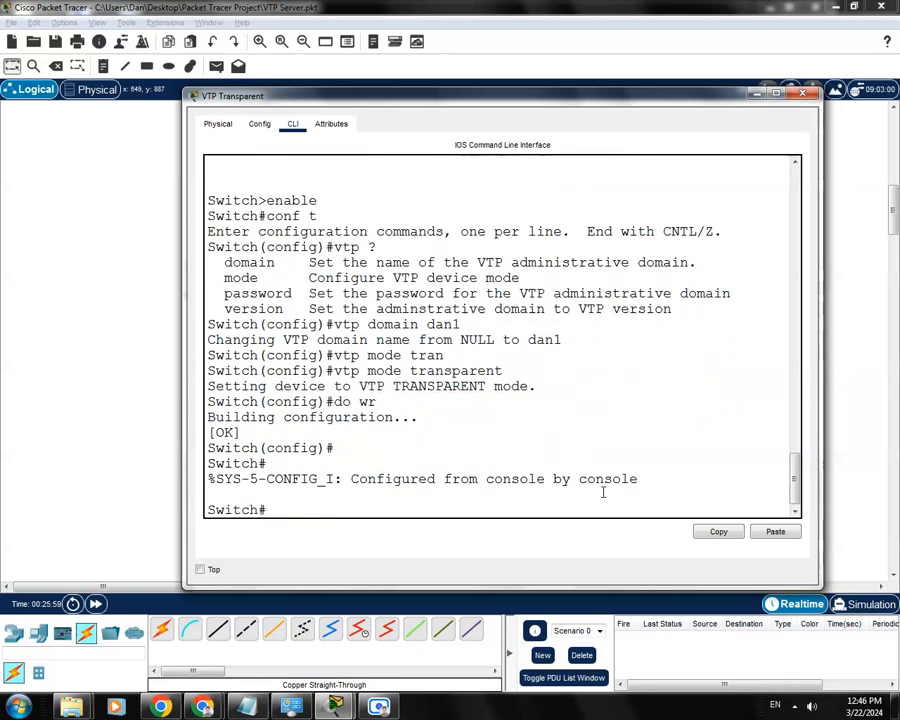
text(show)
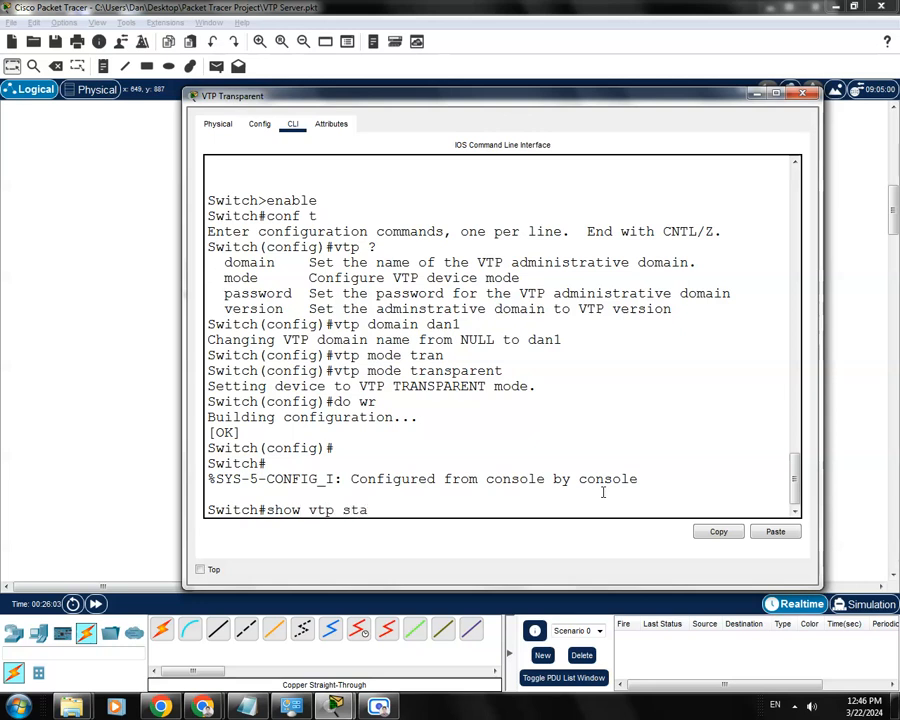
text( vtp sta)
key(Tab)
key(Return)
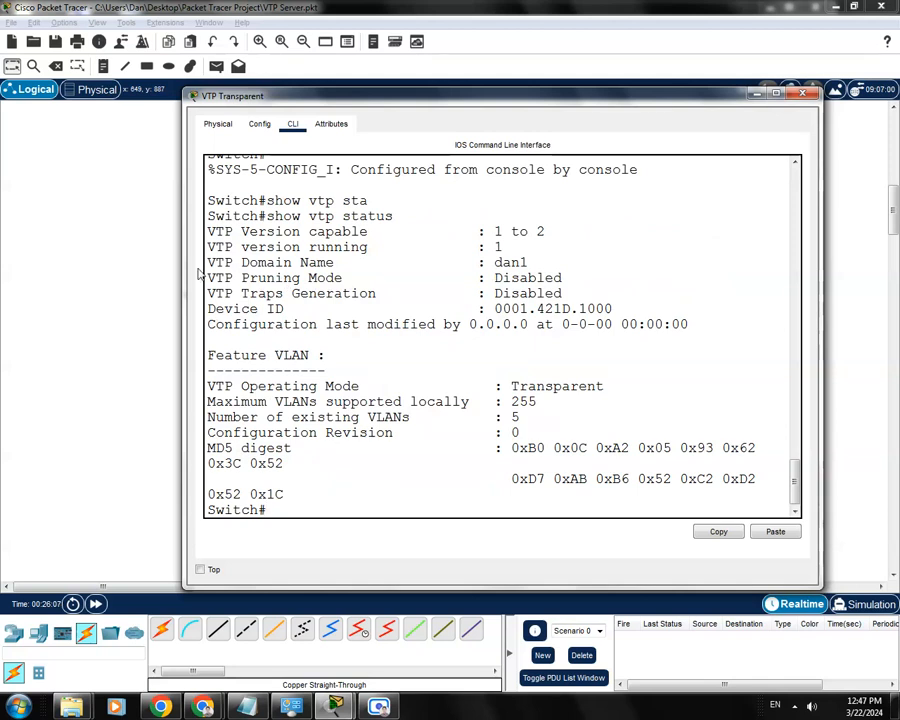
- Examine the domain name, operating mode and number of existing VLANs in the VTP status, then close the VTP Transparent window
drag(207, 262, 336, 262)
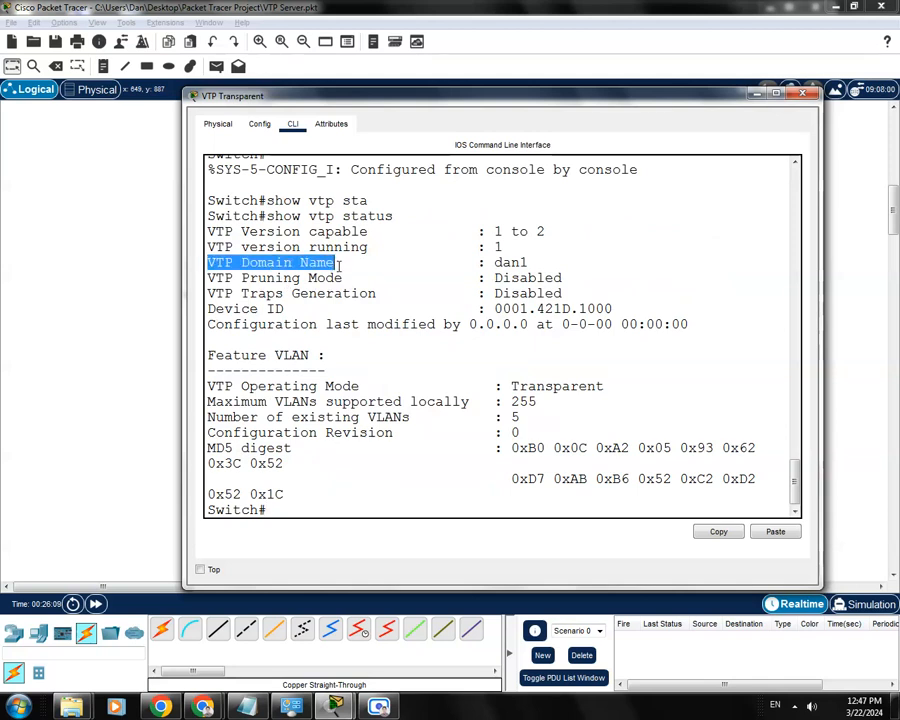
click(527, 268)
drag(527, 262, 494, 263)
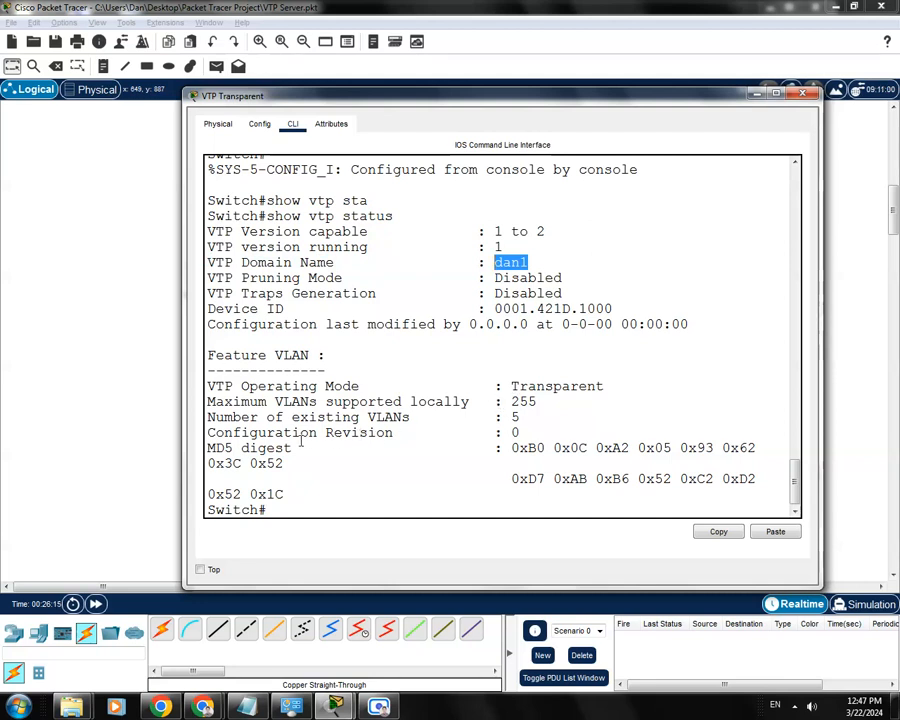
drag(604, 386, 510, 386)
click(413, 372)
drag(368, 386, 324, 386)
click(434, 415)
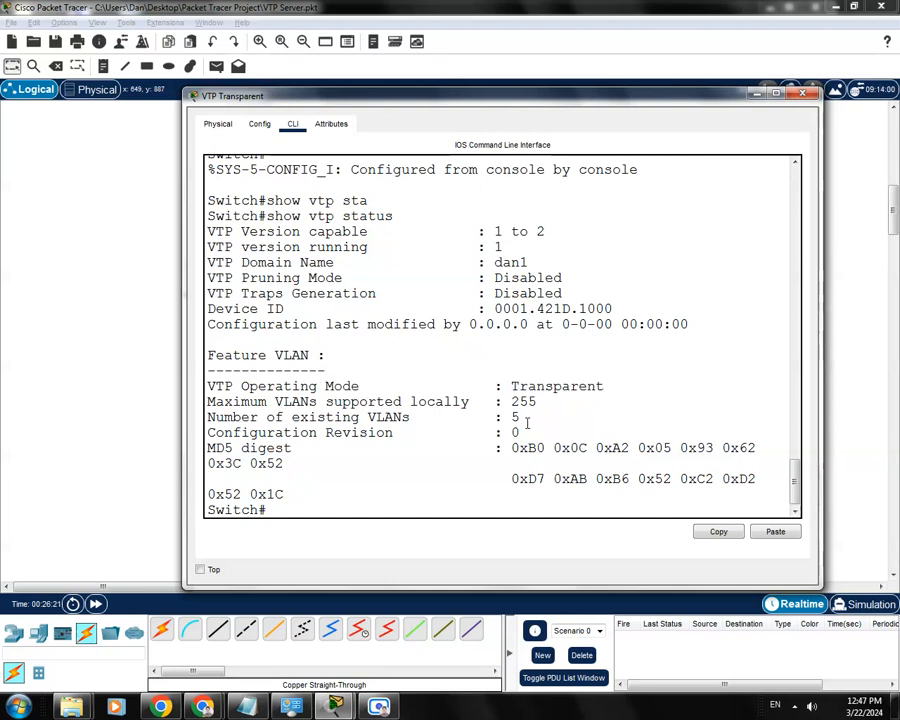
drag(521, 417, 207, 421)
click(368, 448)
drag(576, 96, 562, 432)
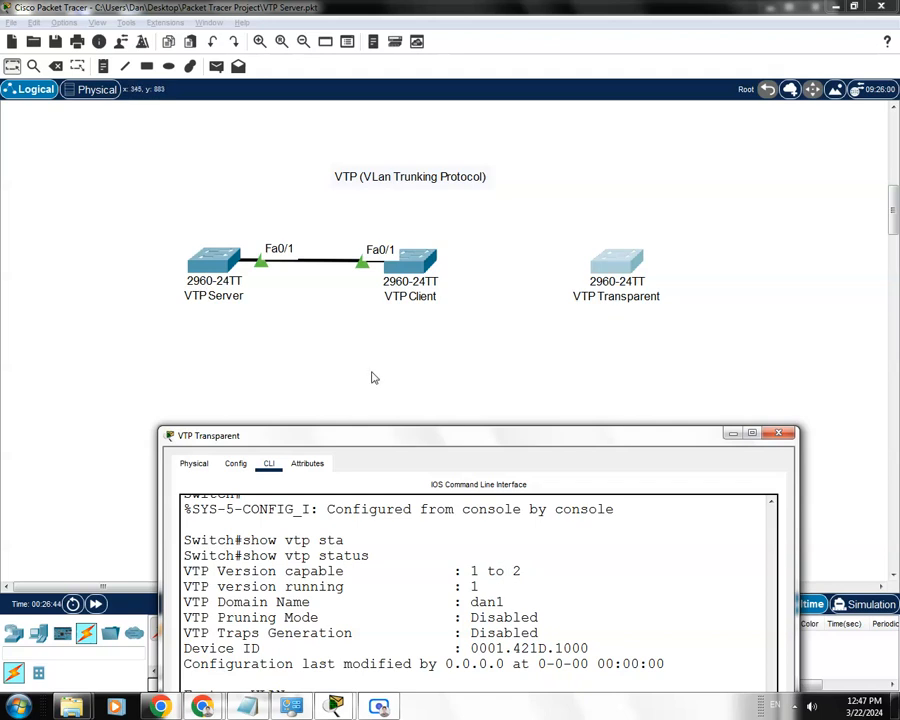
drag(524, 437, 540, 139)
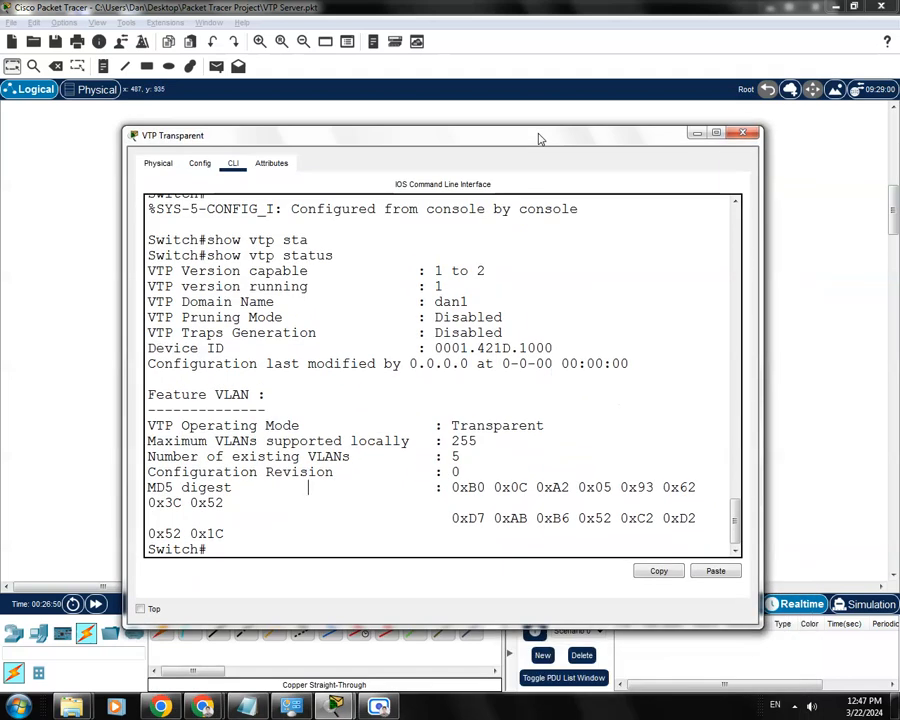
click(743, 132)
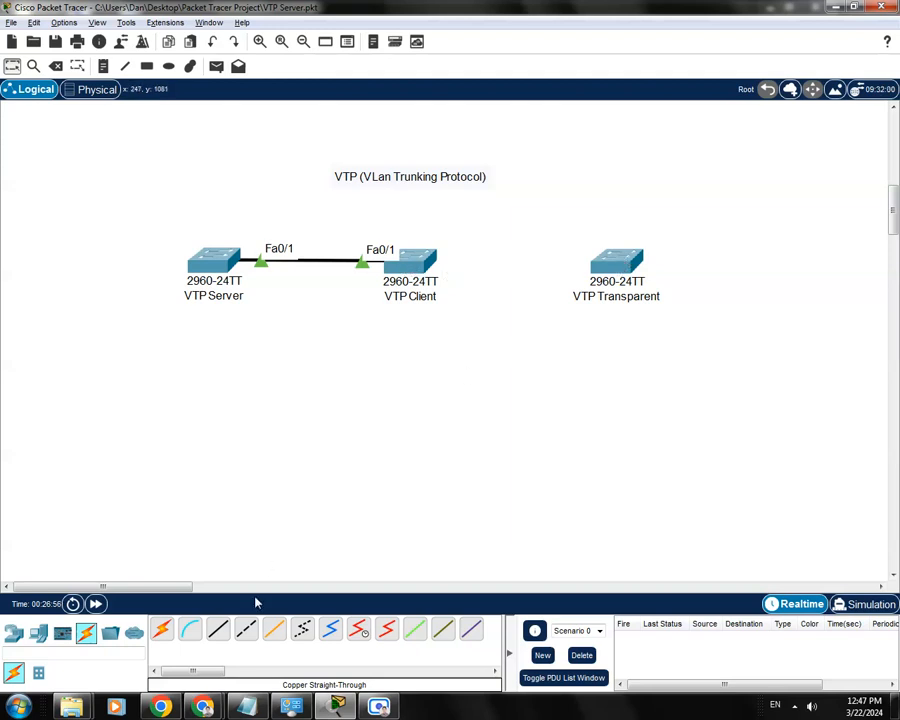
- Connect FastEthernet0/2 of VTP Client to FastEthernet0/2 of VTP Transparent with a copper straight-through cable
click(218, 628)
click(424, 263)
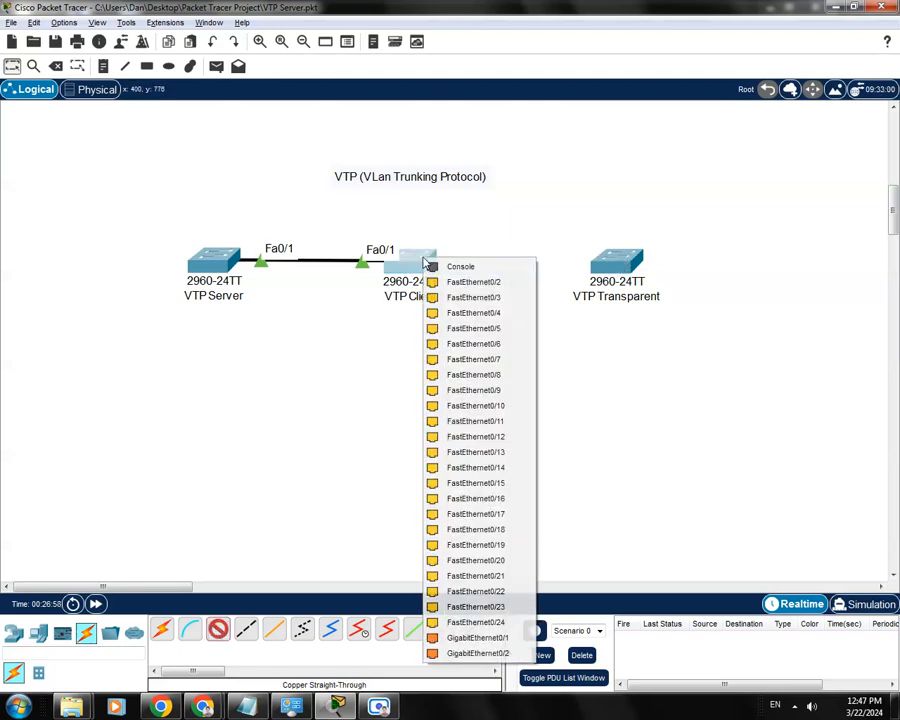
click(446, 283)
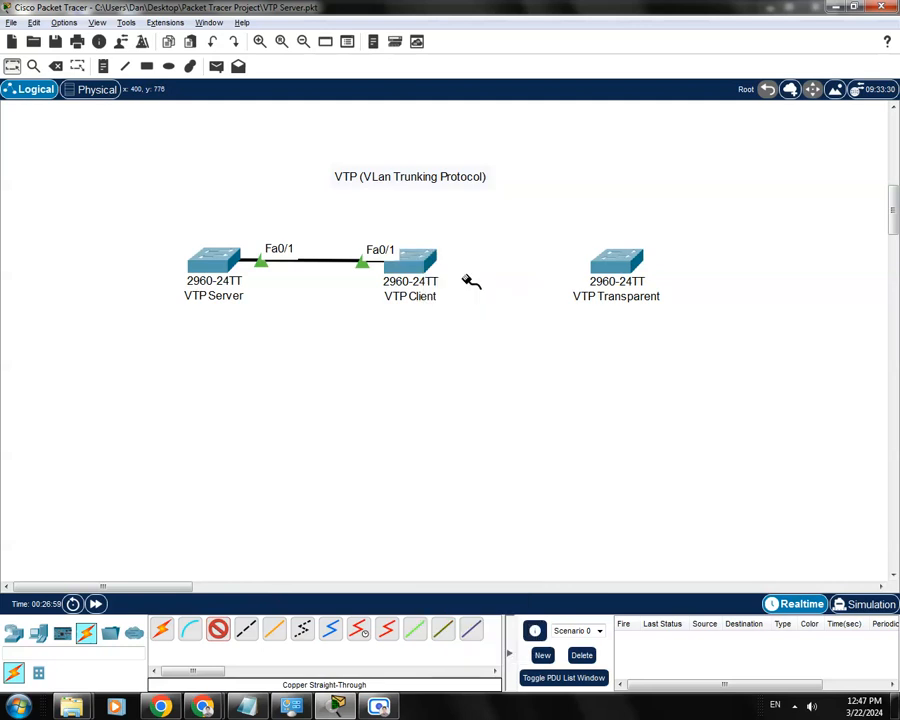
click(608, 258)
click(634, 297)
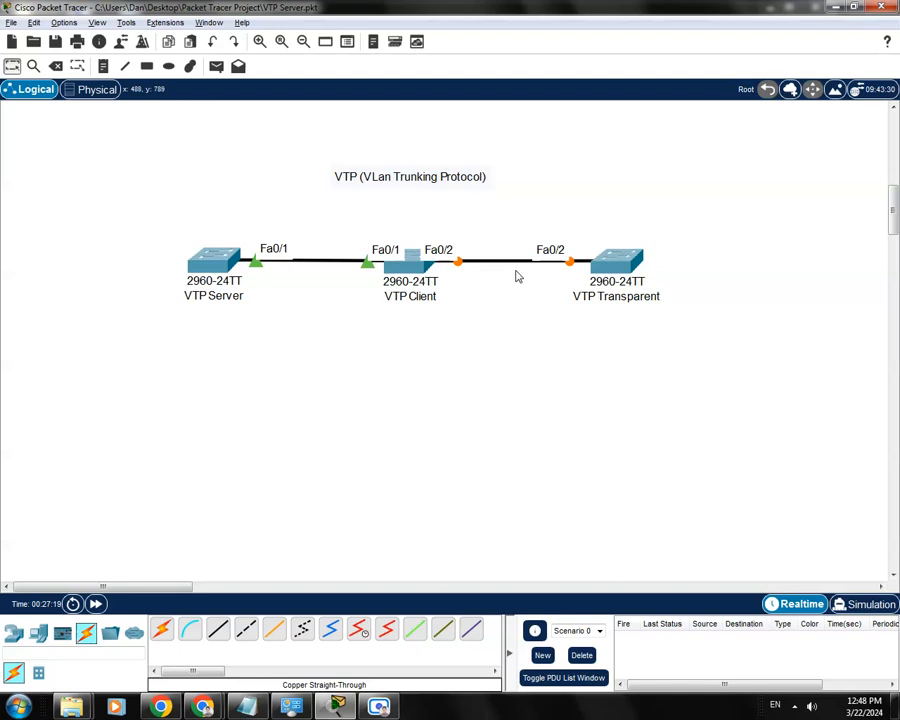
- Open the VTP Client switch's command line, page through the remaining output and enter global configuration mode
click(413, 265)
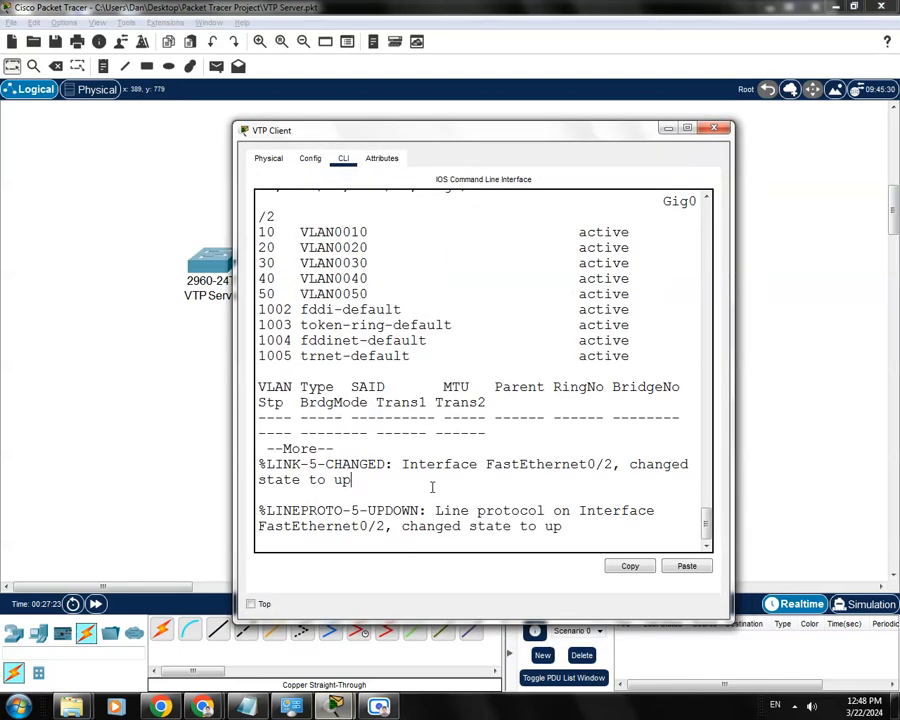
key(Return)
key(space)
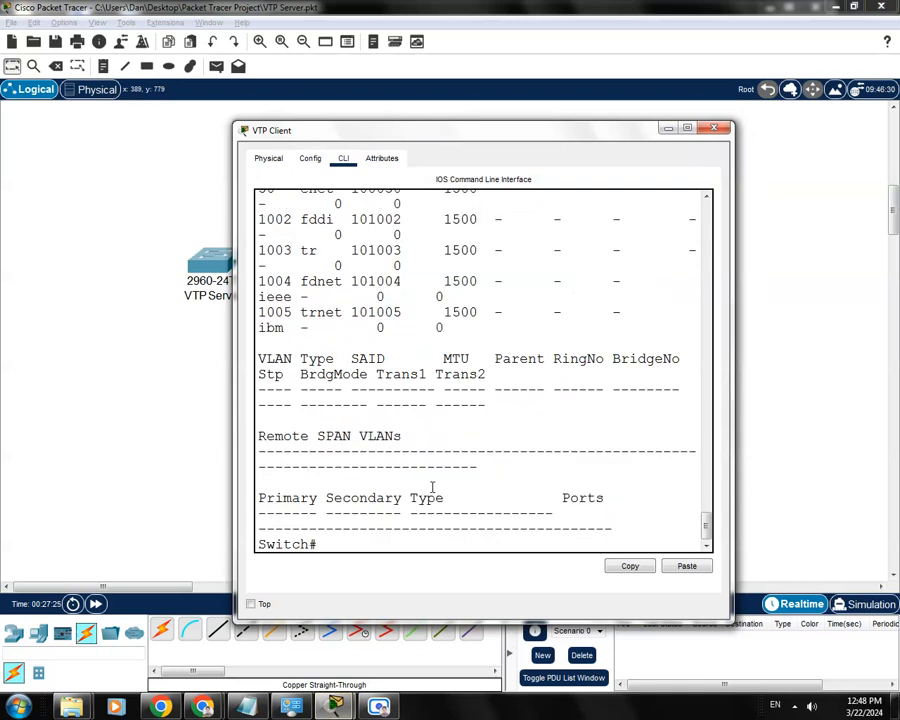
text(conf t)
key(Return)
- Set interface f0/2 of the VTP Client switch to switchport mode trunk
text(int f0/2)
key(Return)
text(sw)
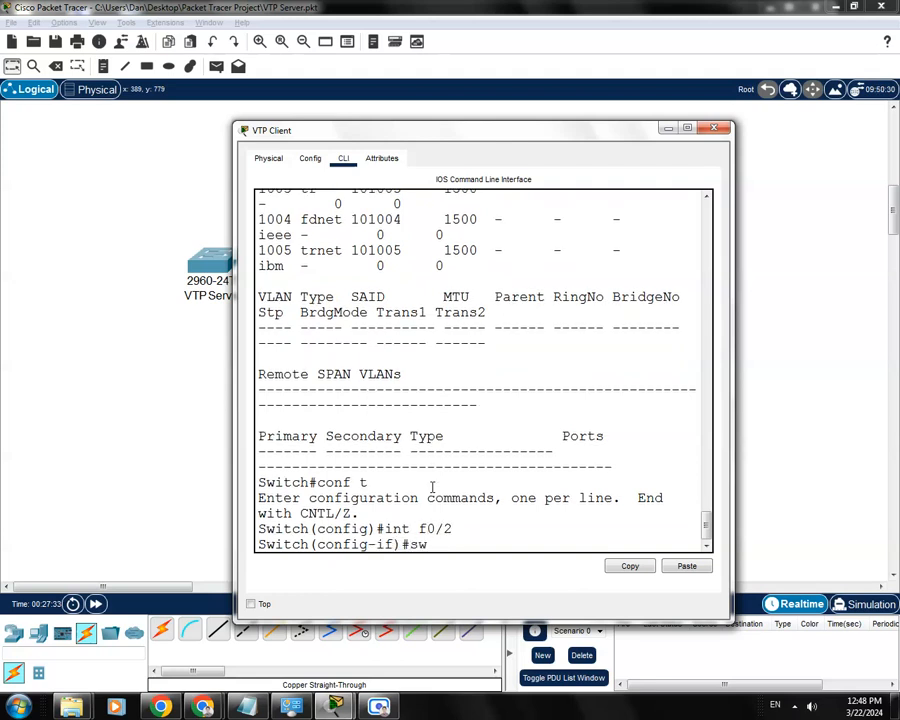
text(i)
key(Tab)
text(mode tr)
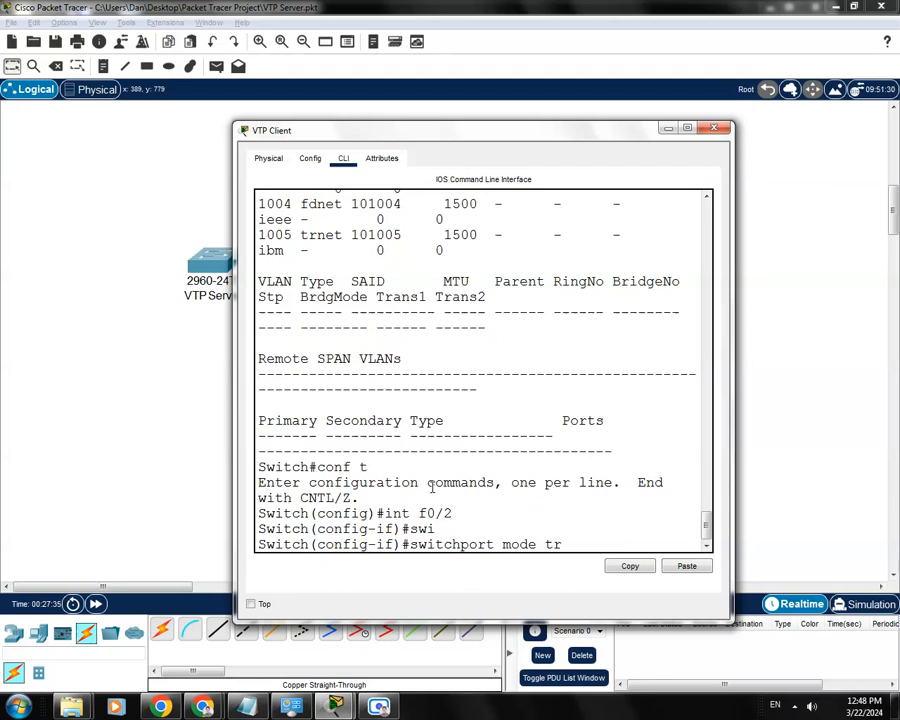
key(Tab)
key(Return)
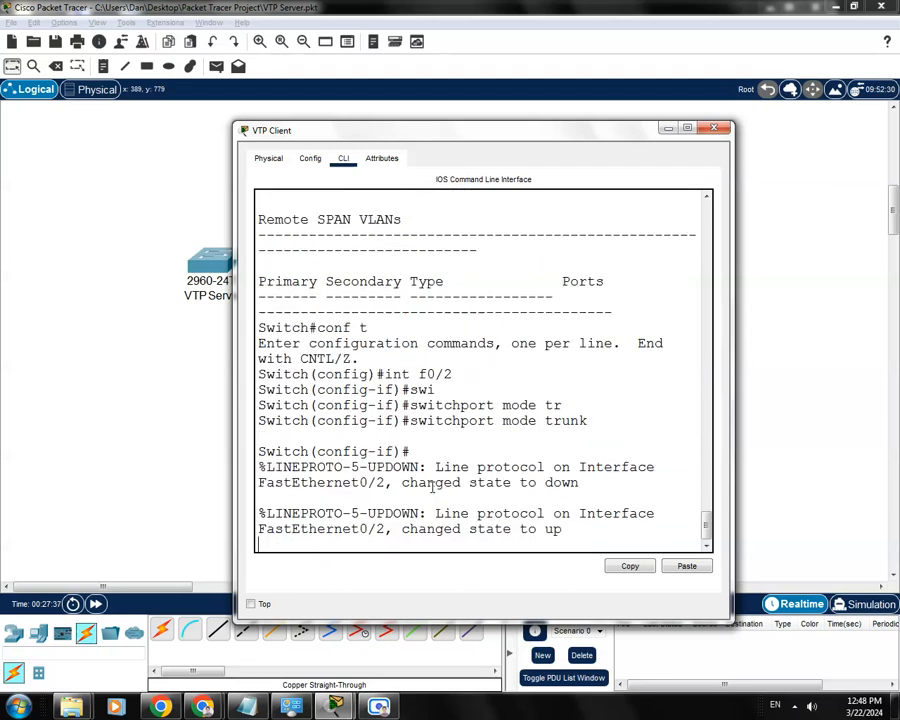
key(Return)
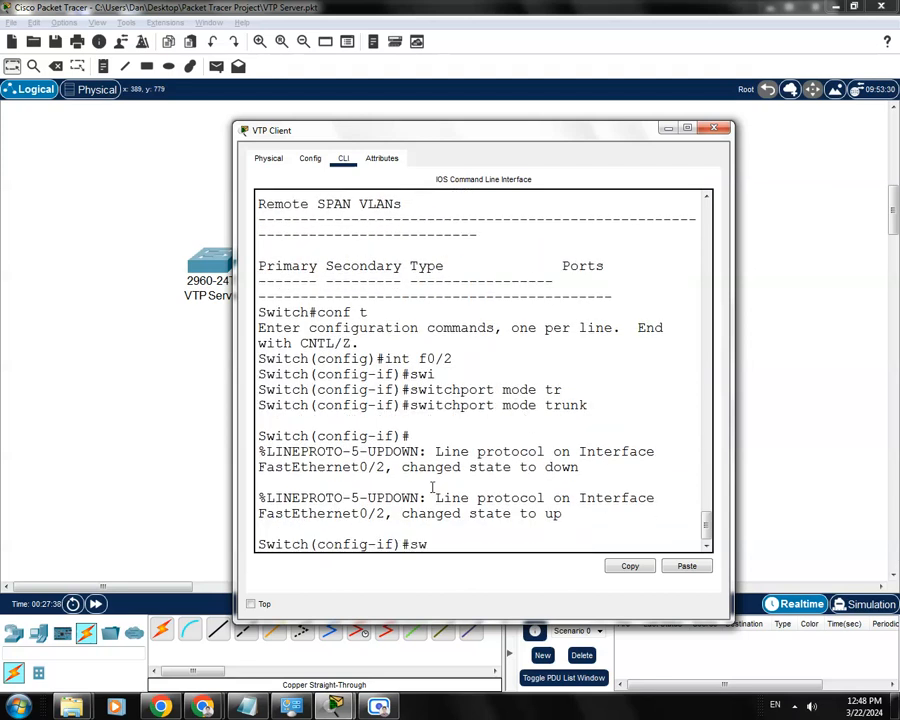
- Allow VLANs 1-100 on the trunk of VTP Client's interface f0/2
text(swi)
key(Tab)
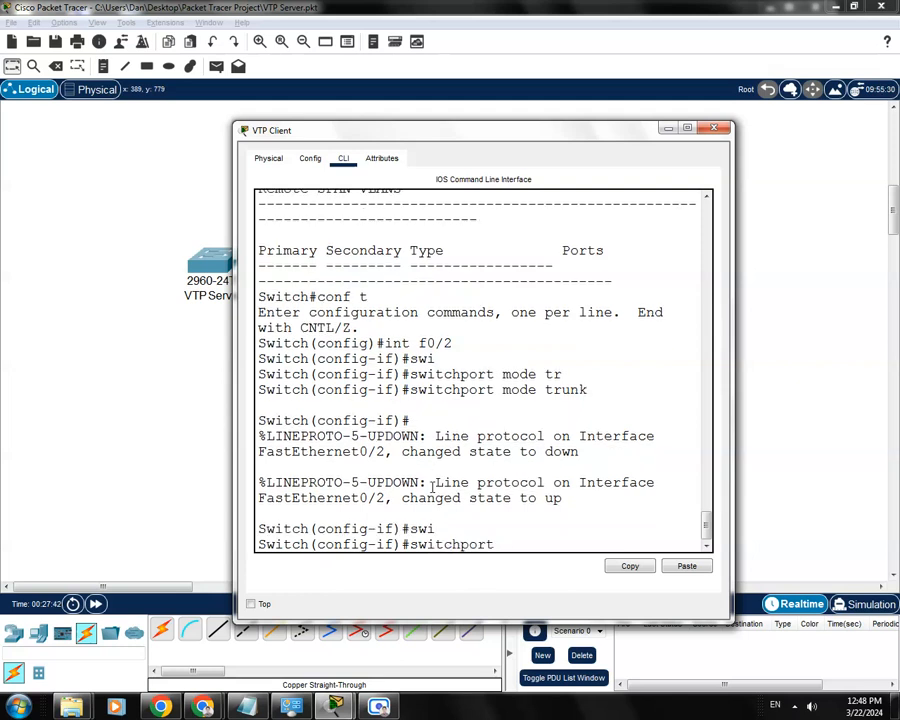
text(n)
key(Tab)
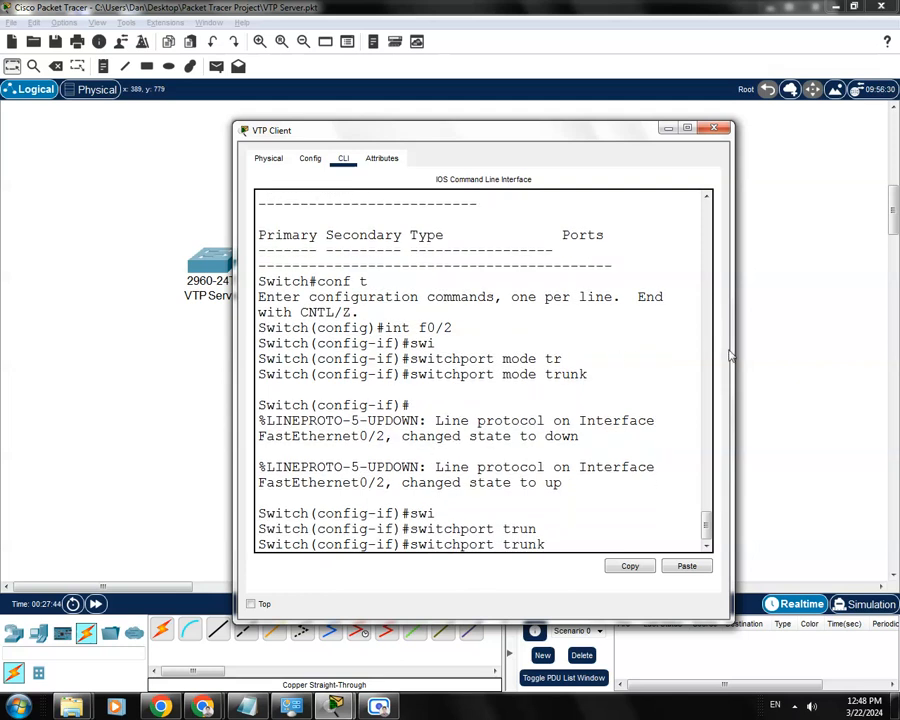
drag(730, 356, 854, 356)
text(all)
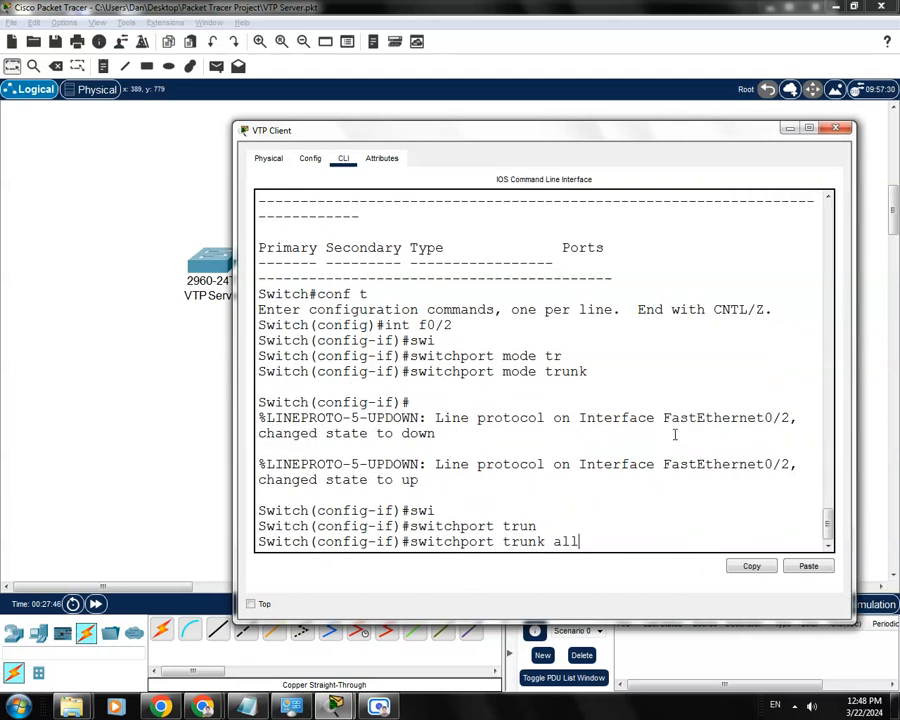
text(o)
key(Tab)
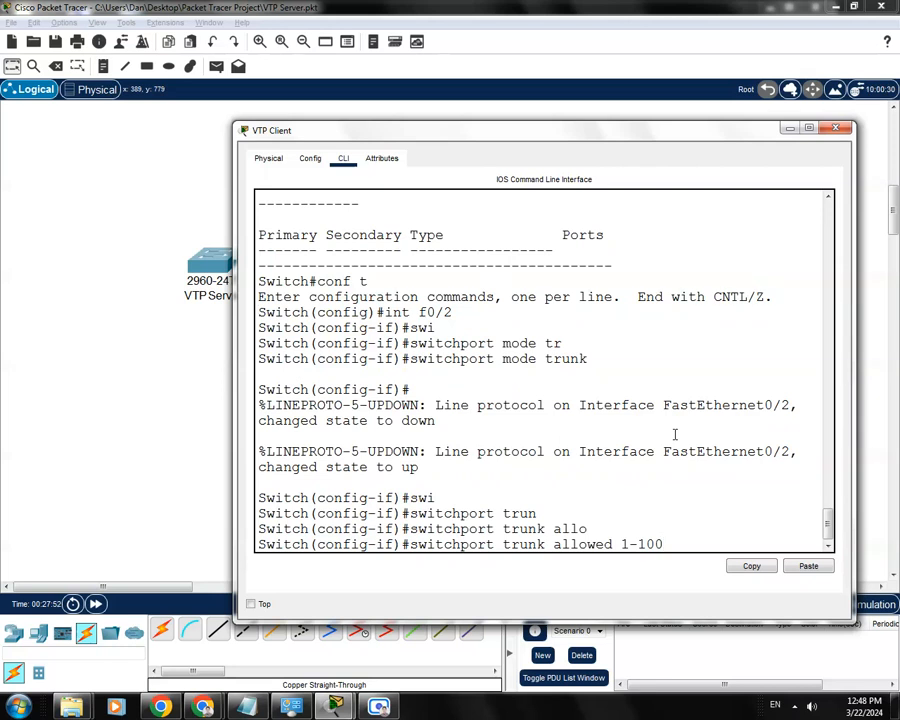
key(BackSpace)
key(BackSpace)
key(BackSpace)
key(BackSpace)
key(Return)
- Save the VTP Client switch's configuration with do wr and close its window
text(do wr)
key(Return)
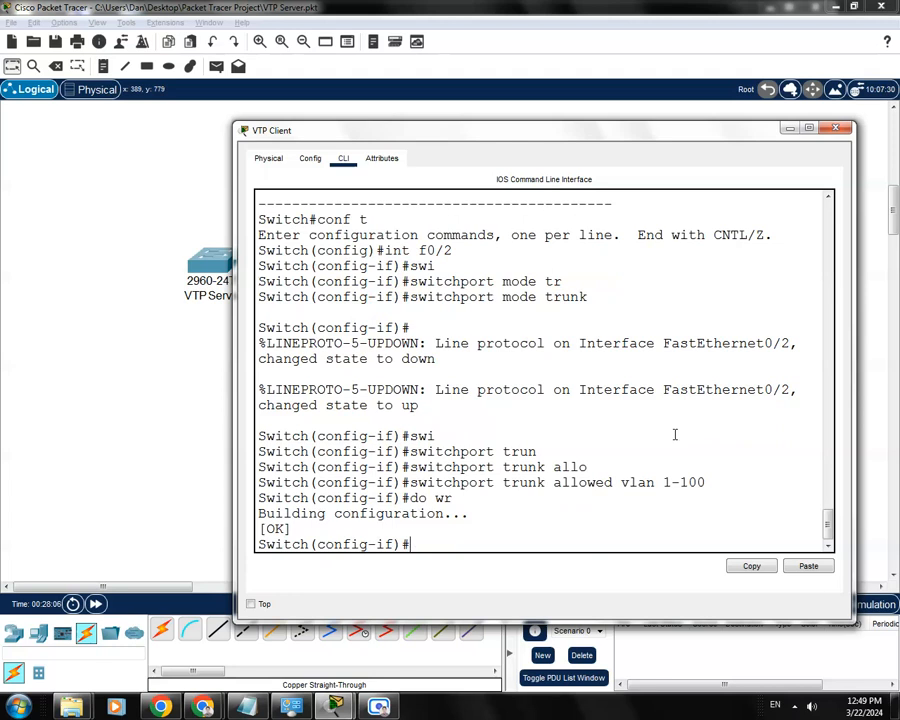
click(835, 127)
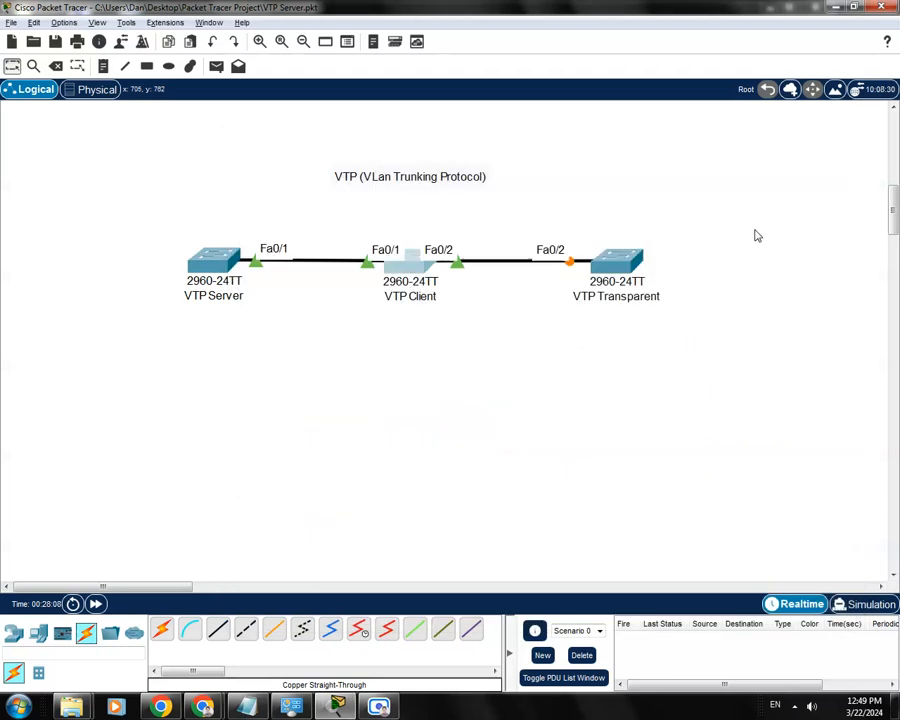
- Open the VTP Transparent switch's command line and enter global configuration mode
click(626, 267)
drag(575, 154, 538, 136)
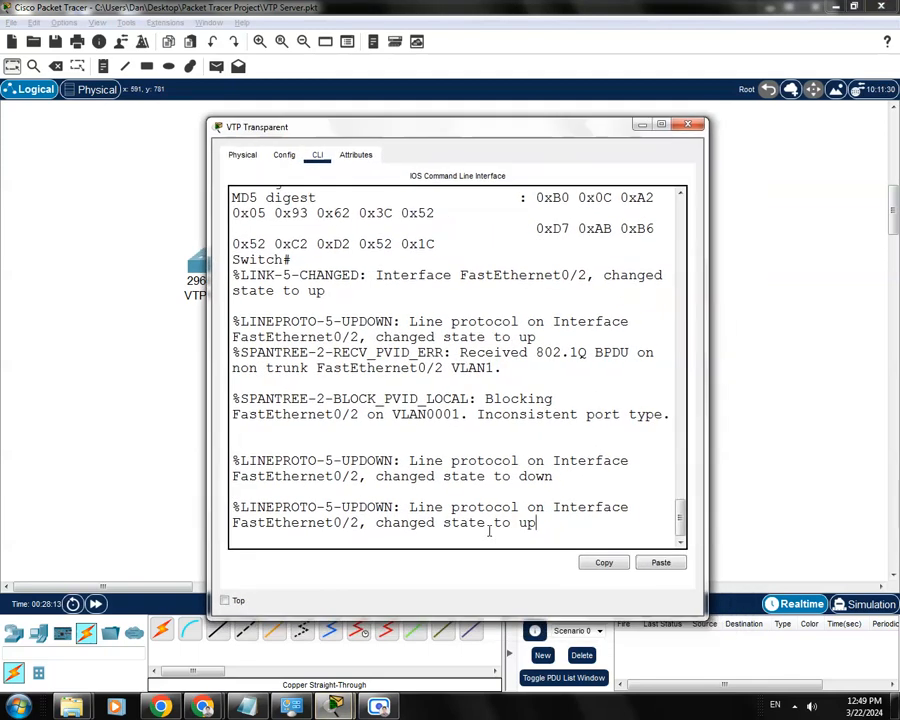
key(Return)
text(conf)
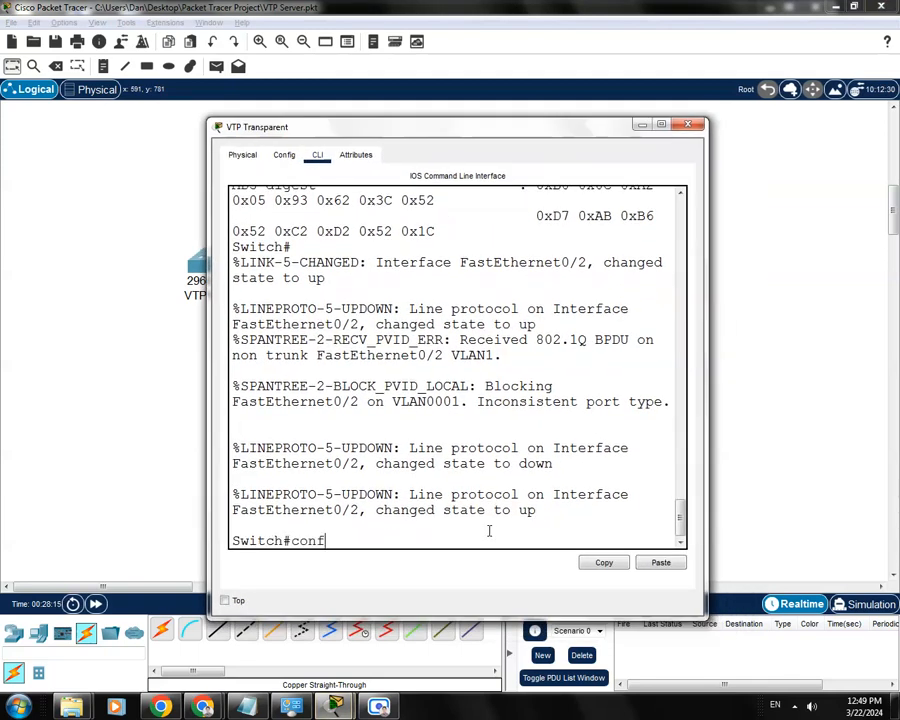
key(Return)
- Set interface f0/2 of the VTP Transparent switch to switchport mode trunk
text(int )
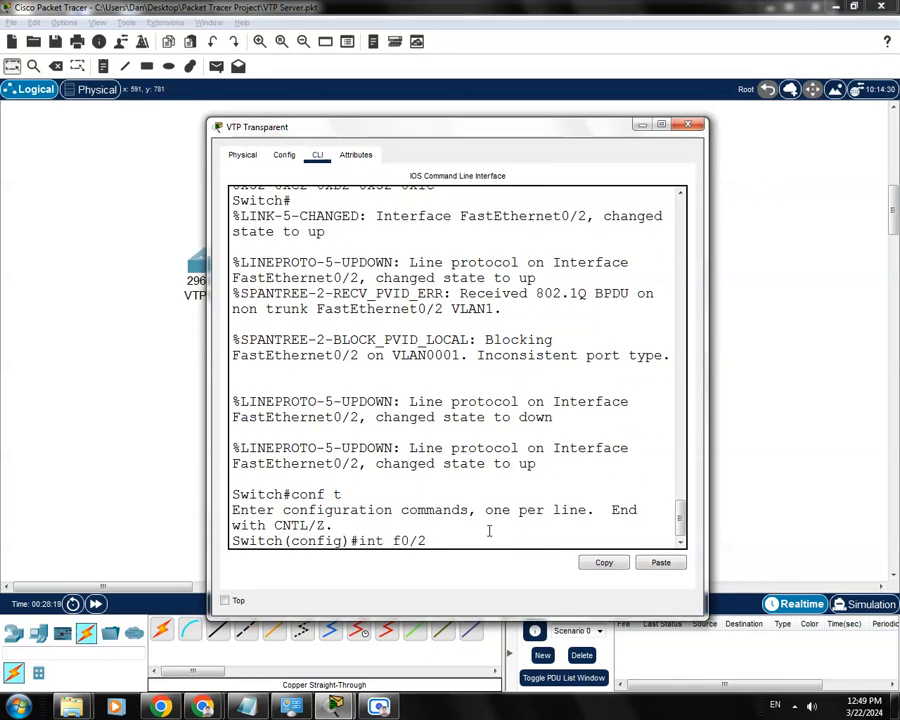
text(f0/2)
key(Return)
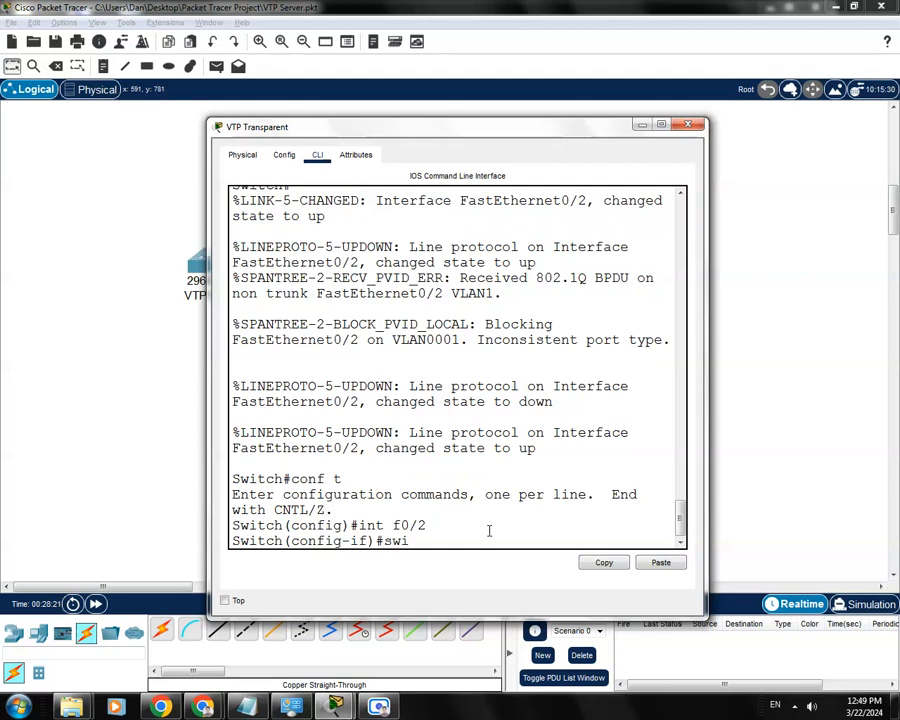
text(swi)
key(Tab)
text(mode tr)
key(Tab)
key(Return)
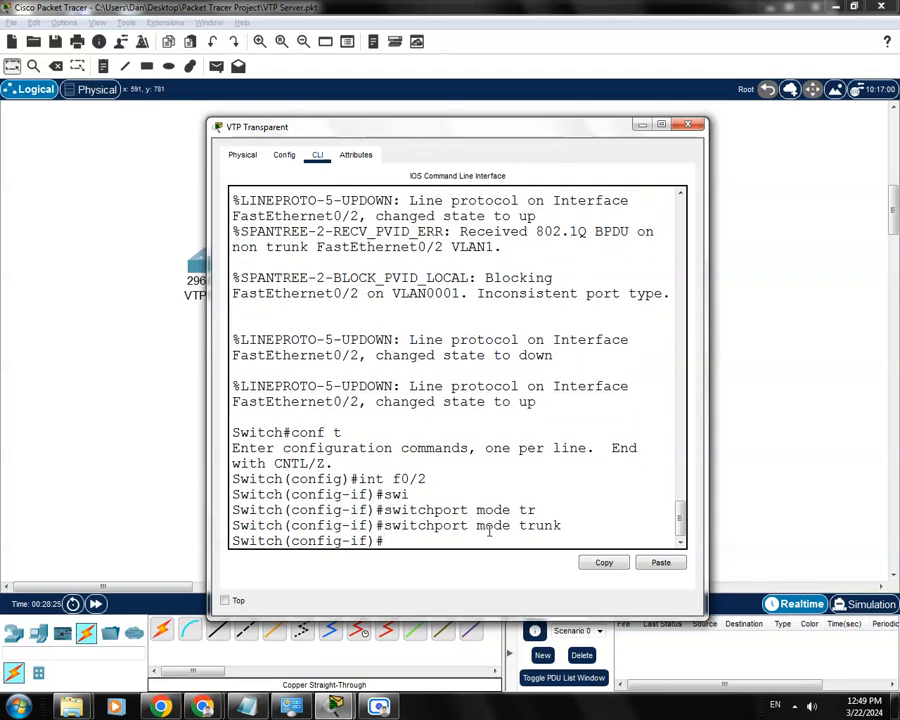
- Allow VLANs 1-100 on the trunk of VTP Transparent's interface f0/2
text(swi)
key(Tab)
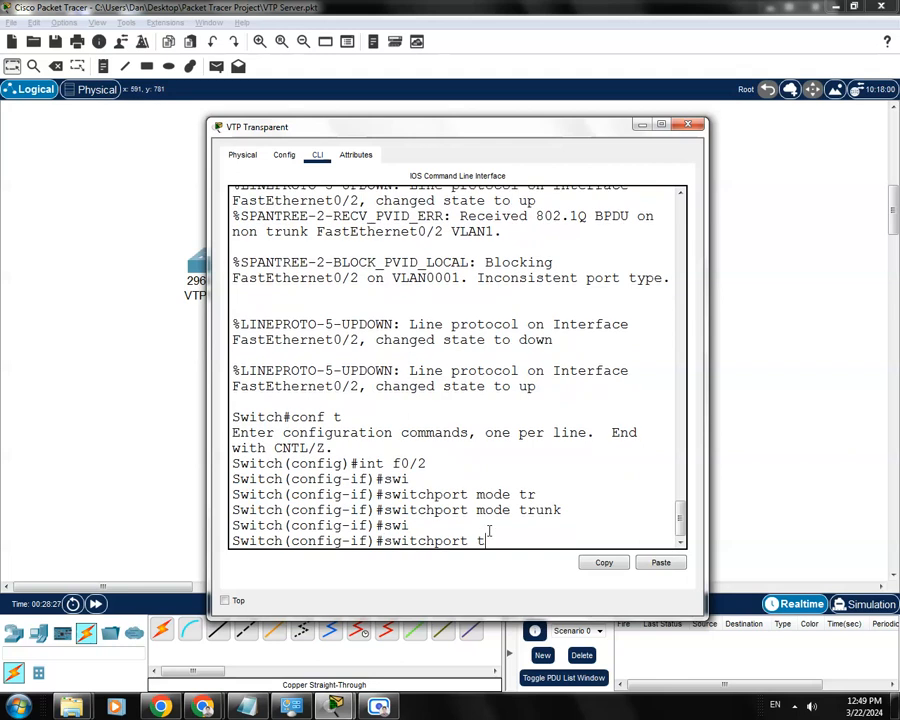
text(trunk all)
key(Tab)
text(allo)
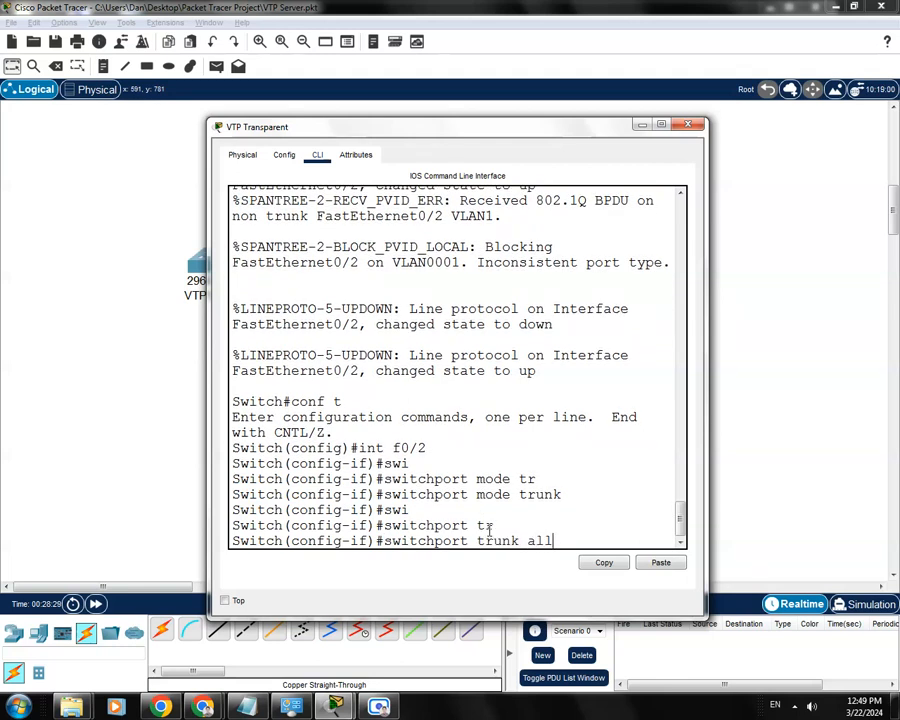
key(Tab)
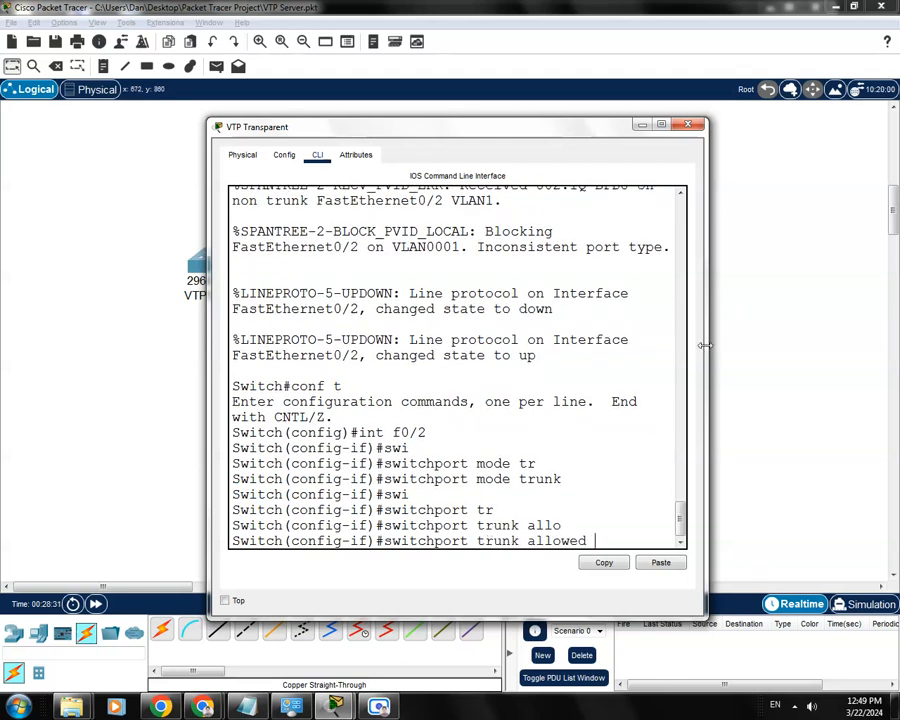
drag(701, 348, 808, 361)
text(vlan)
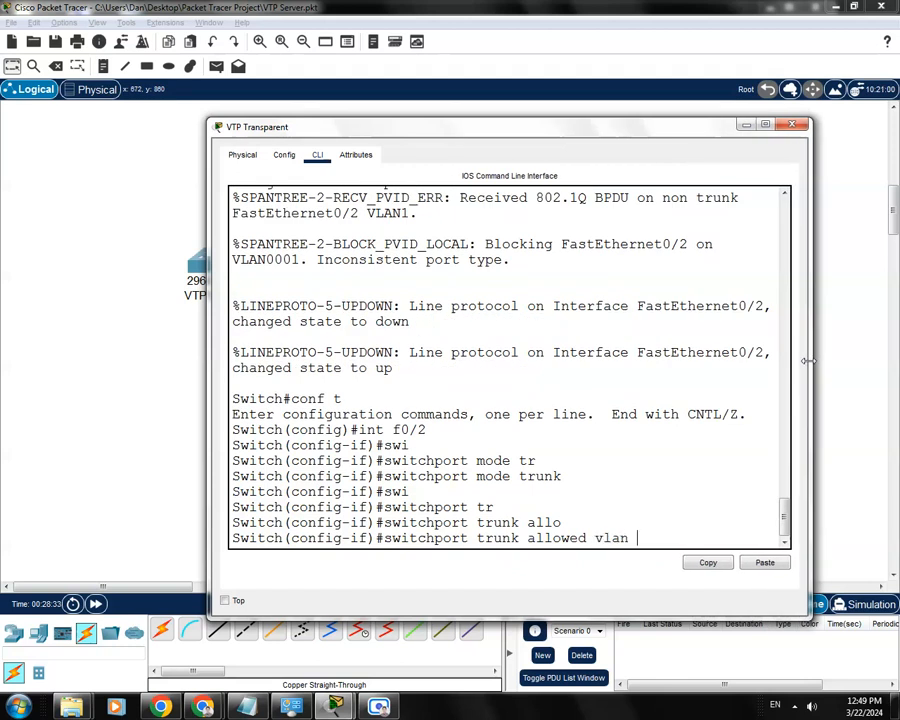
text( 1-100)
key(Return)
- Save the VTP Transparent switch's configuration with do wr and close its window
text(do wr)
key(Return)
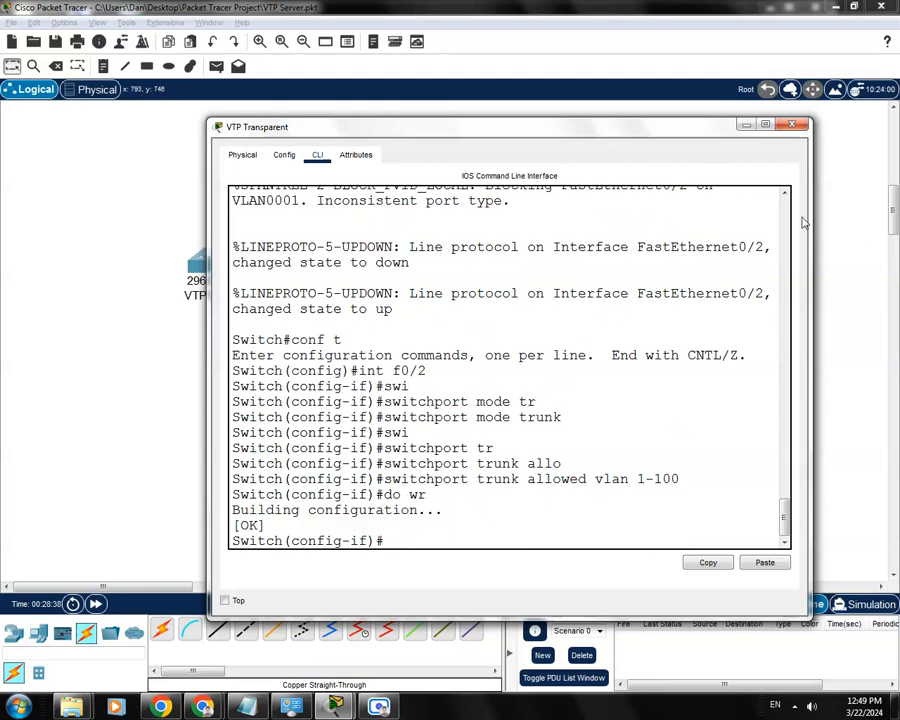
drag(672, 132, 651, 123)
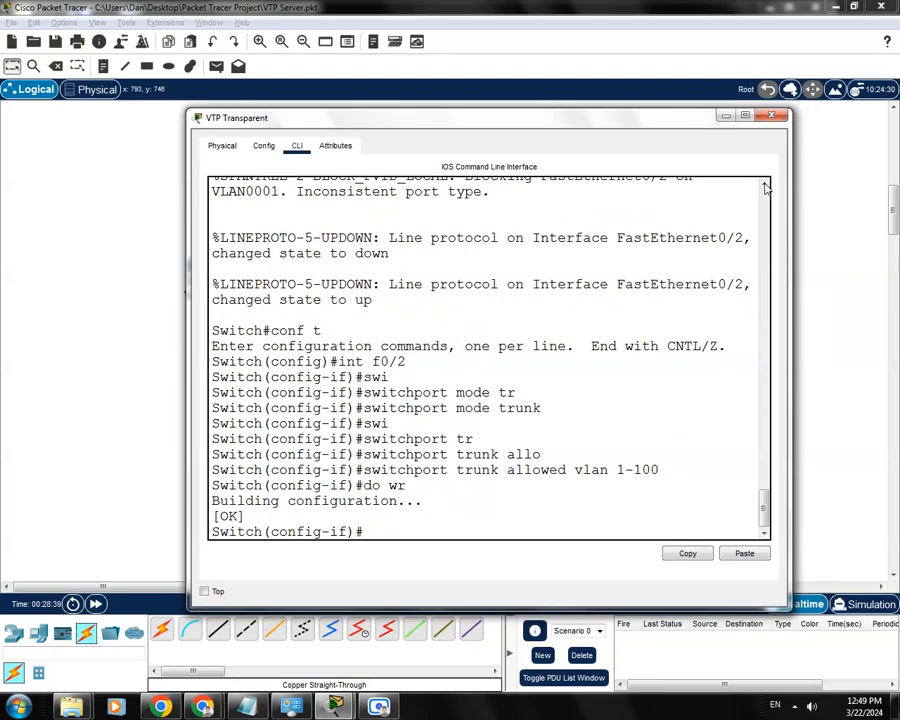
click(774, 118)
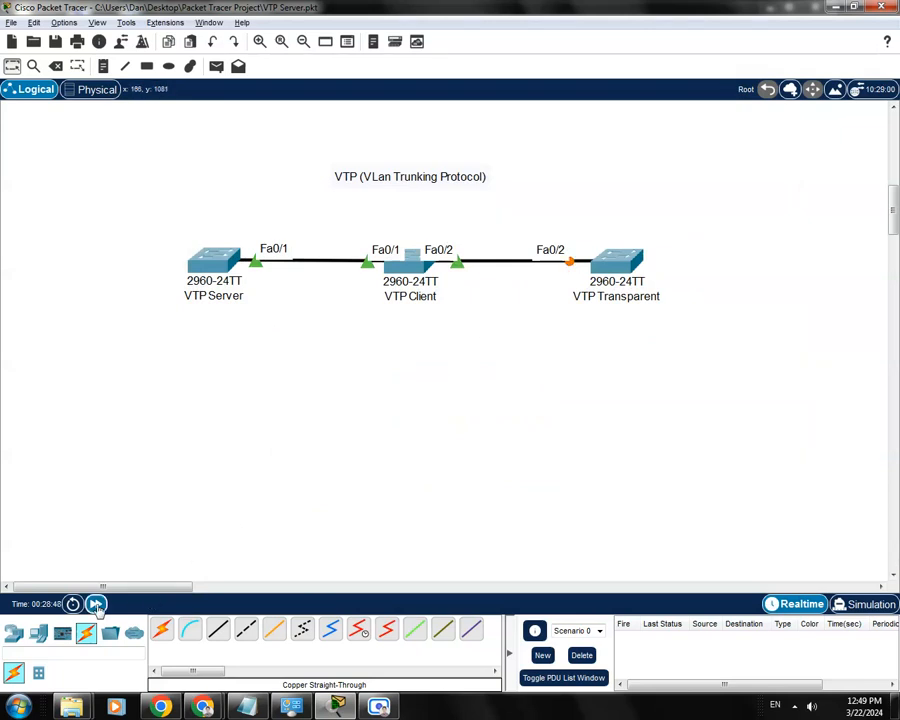
- Fast-forward the simulation time repeatedly to bring up the link between VTP Client and VTP Transparent
click(95, 604)
click(94, 607)
click(94, 607)
click(94, 607)
click(94, 607)
click(94, 607)
click(94, 607)
click(94, 607)
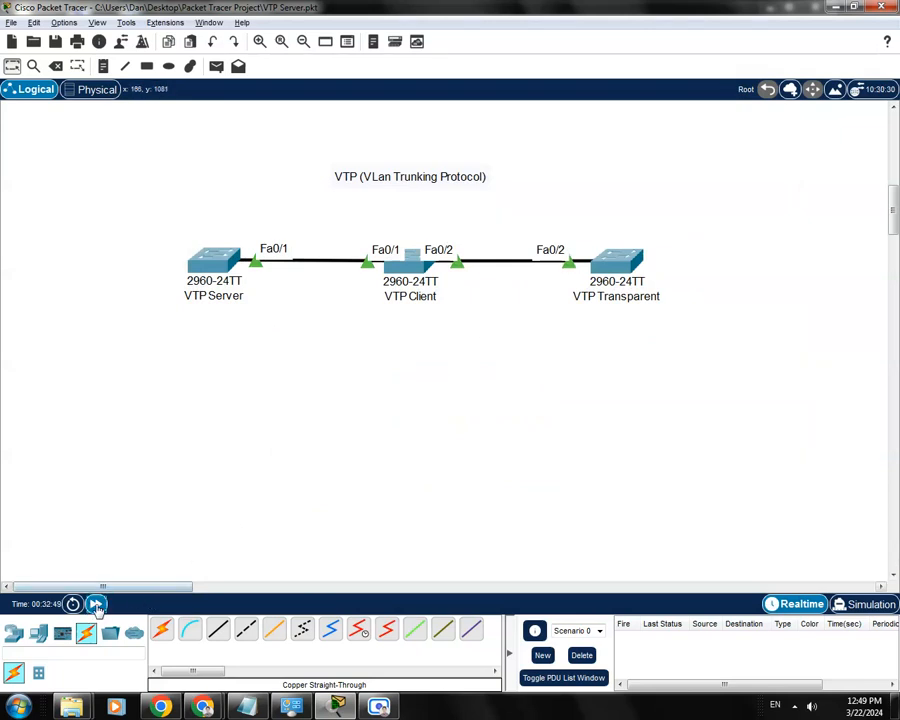
click(97, 607)
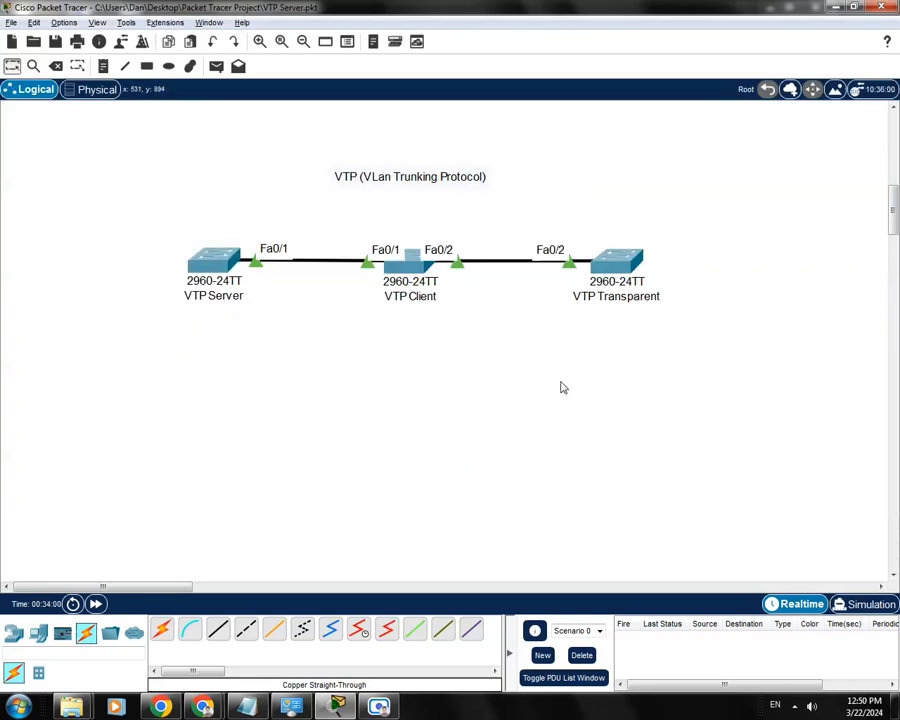
- Reopen the VTP Transparent switch's command line, leave configuration mode and display its VLANs with show vlan
click(620, 278)
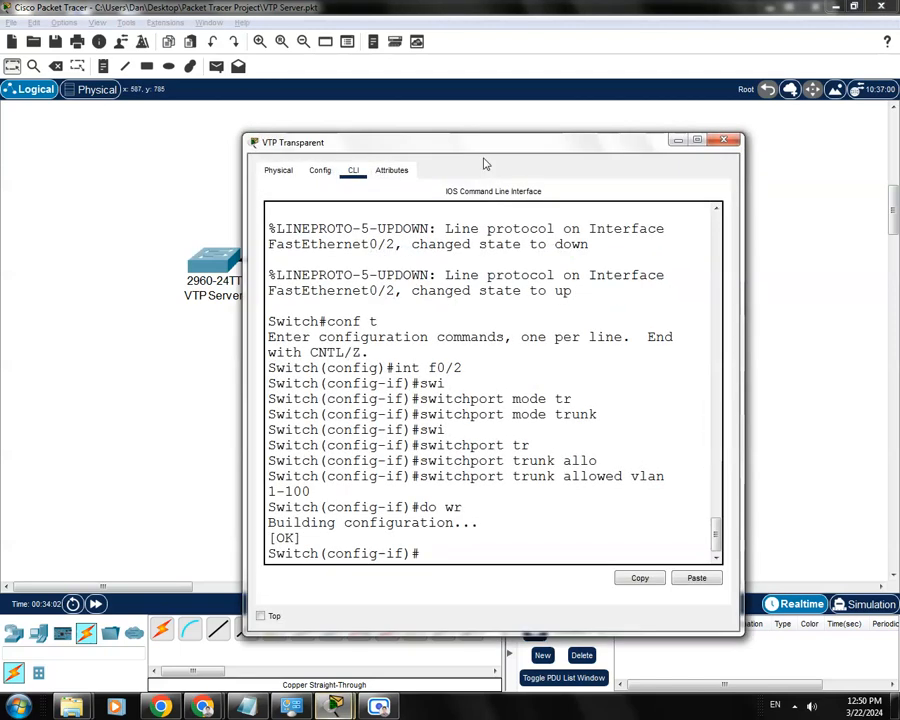
key(ctrl+z)
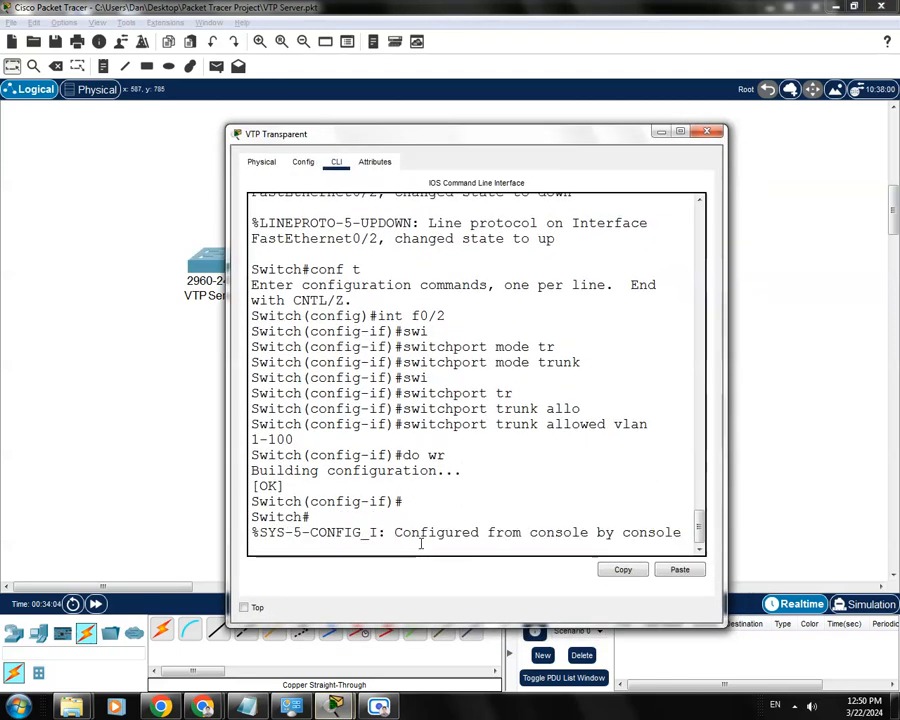
text(show)
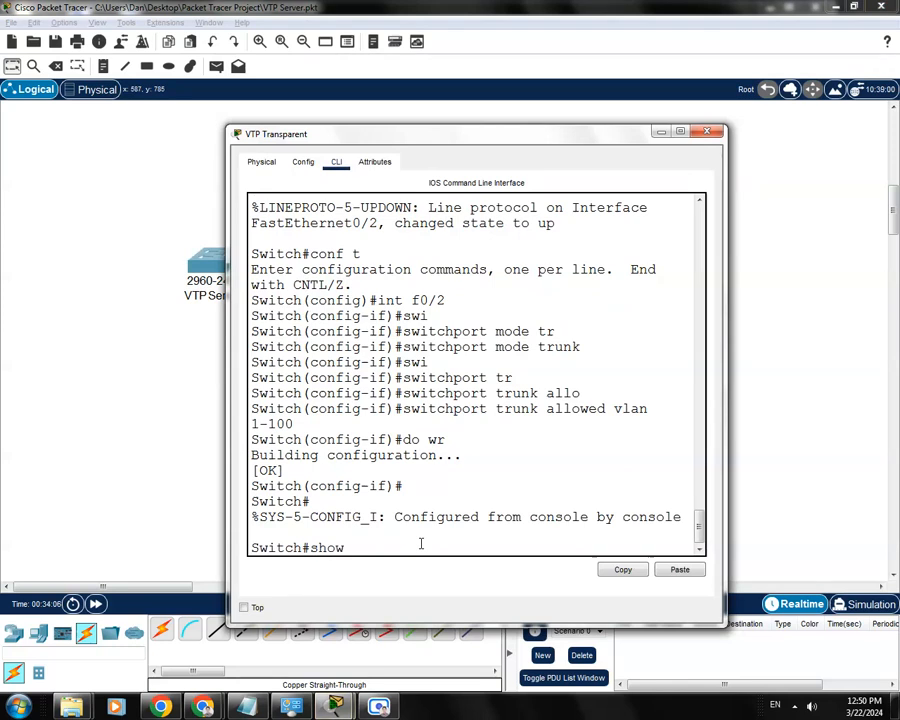
text( vlan)
key(Return)
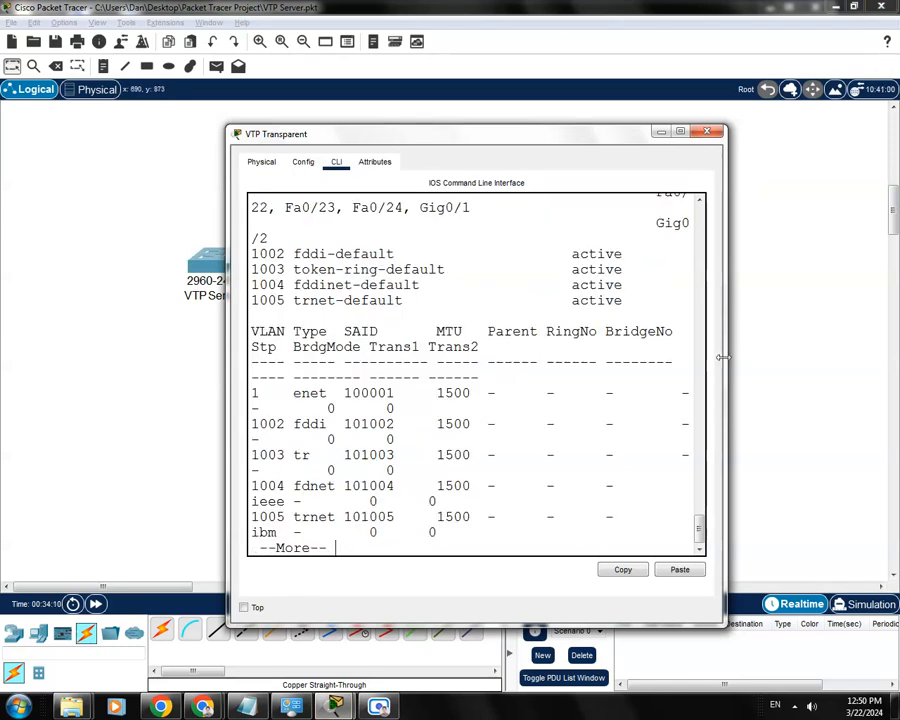
- Enlarge the VTP Transparent window to fit the whole VLAN table, examine the listed VLANs and close the window
drag(725, 362, 895, 362)
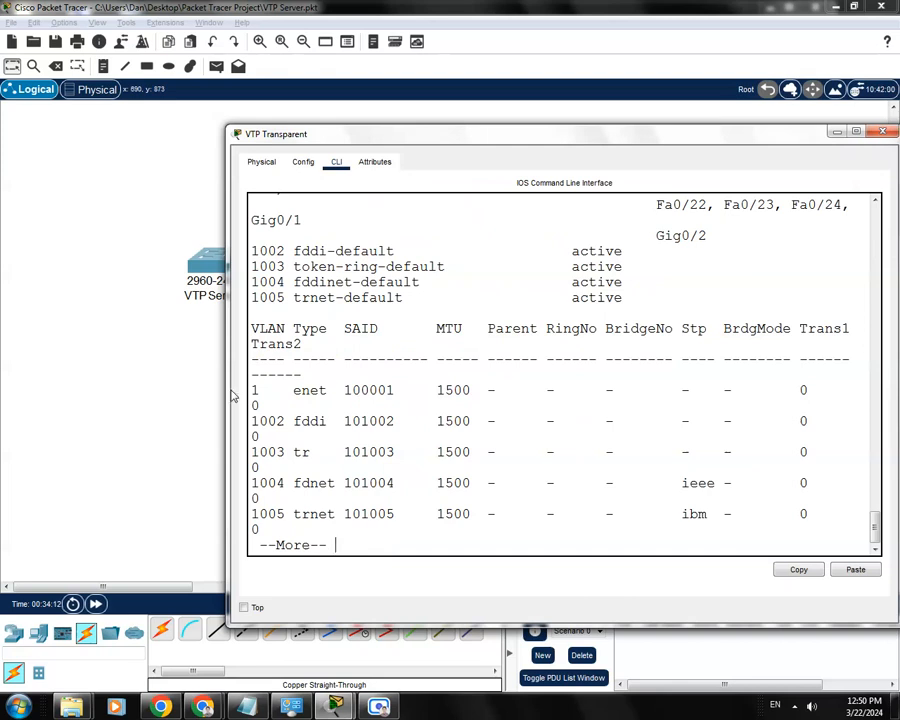
drag(227, 386, 144, 386)
drag(451, 128, 451, 91)
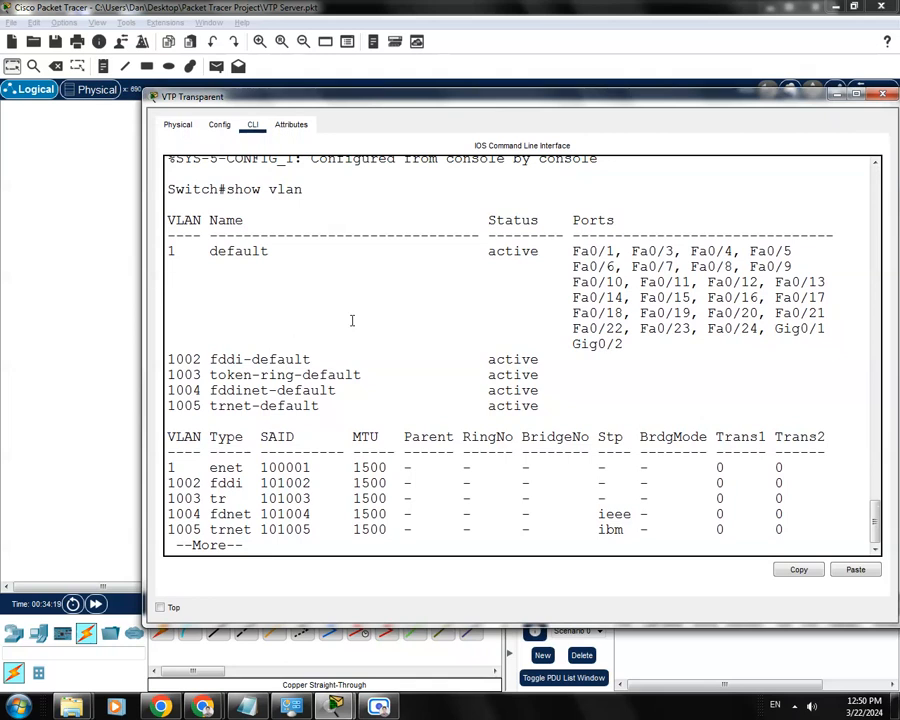
drag(347, 359, 294, 357)
drag(244, 328, 228, 323)
drag(531, 97, 512, 88)
drag(359, 366, 351, 366)
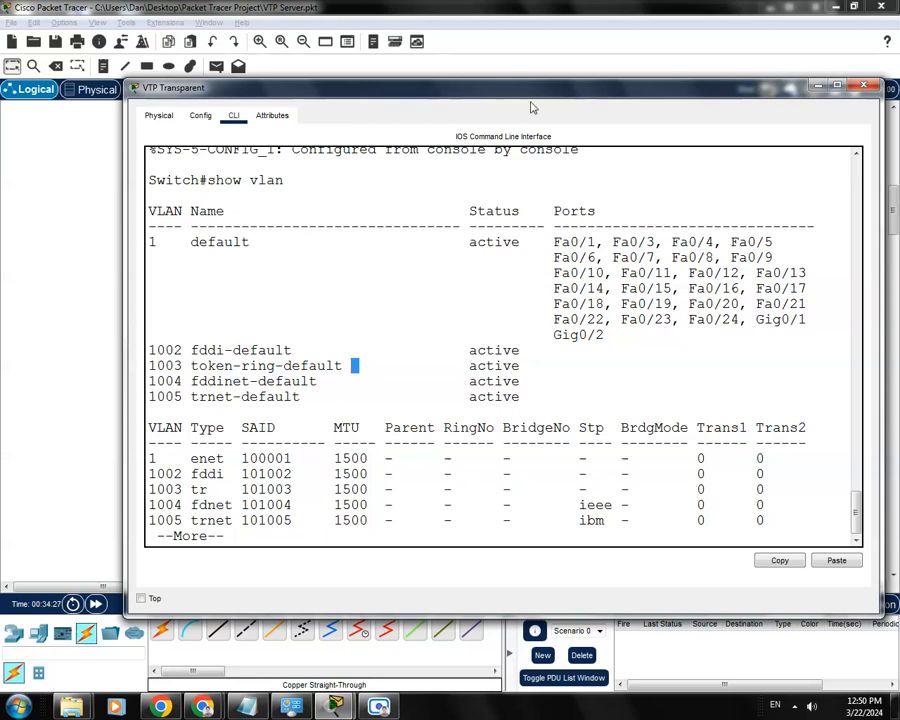
drag(525, 88, 514, 84)
click(853, 81)
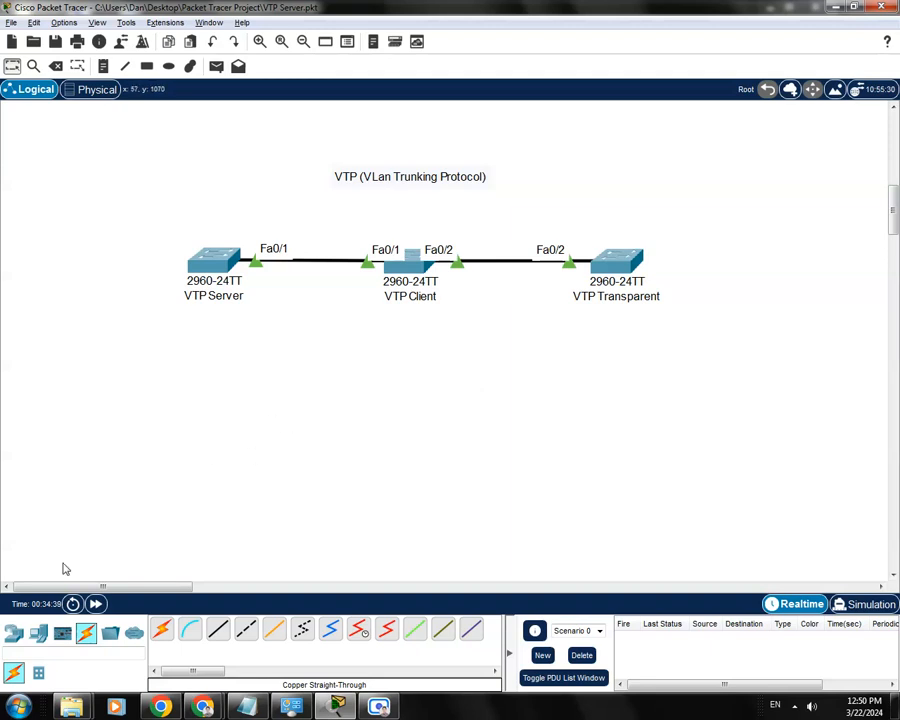
- Place a 2960-24TT switch below VTP Transparent and rename it VTP Client2
click(14, 633)
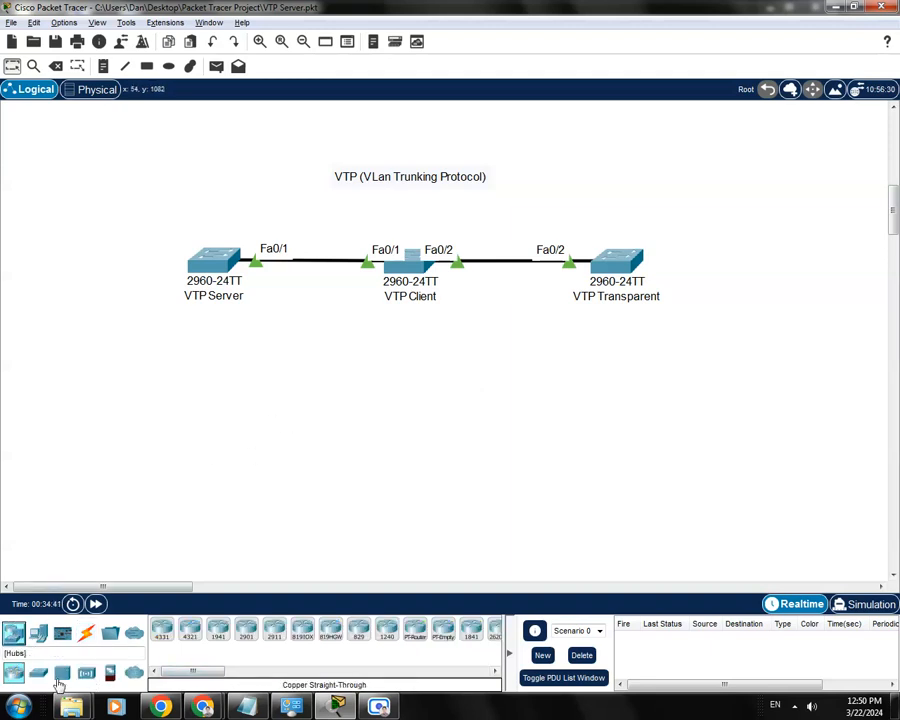
drag(37, 672, 619, 456)
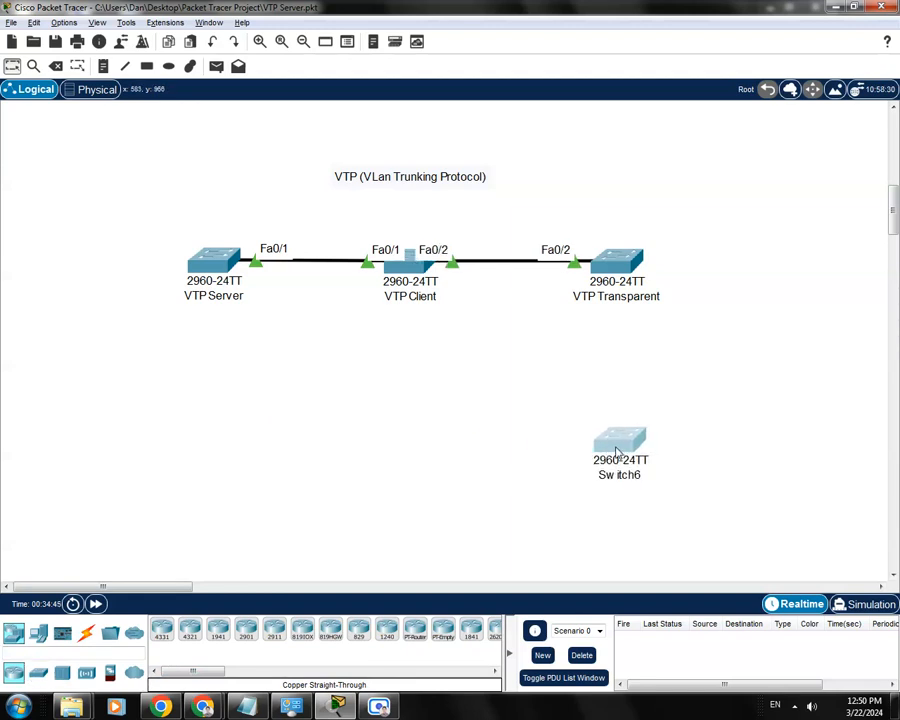
click(618, 479)
drag(633, 479, 577, 474)
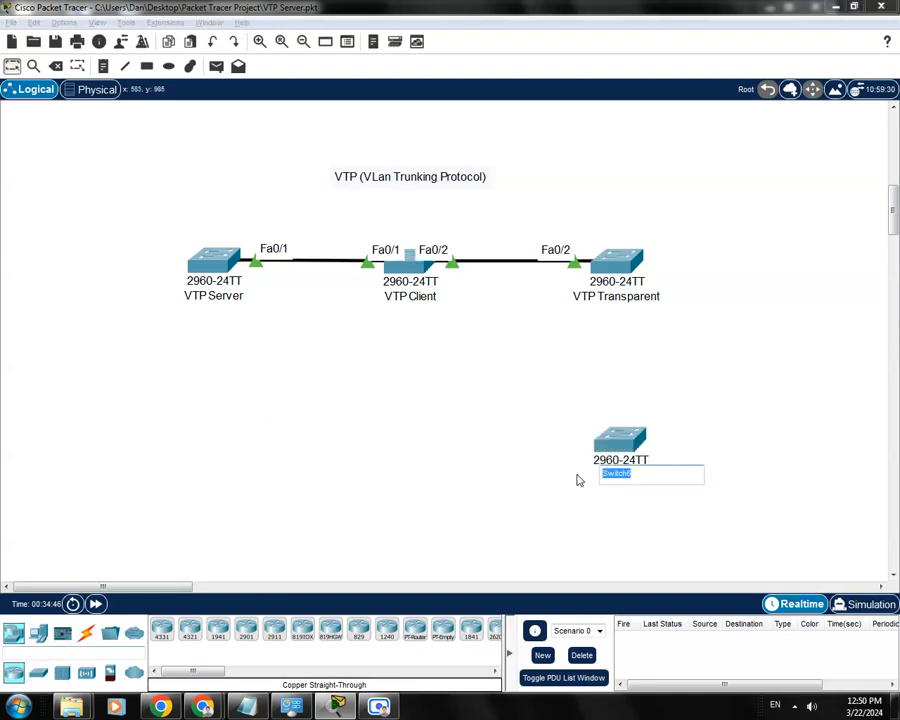
text(VTP Client2)
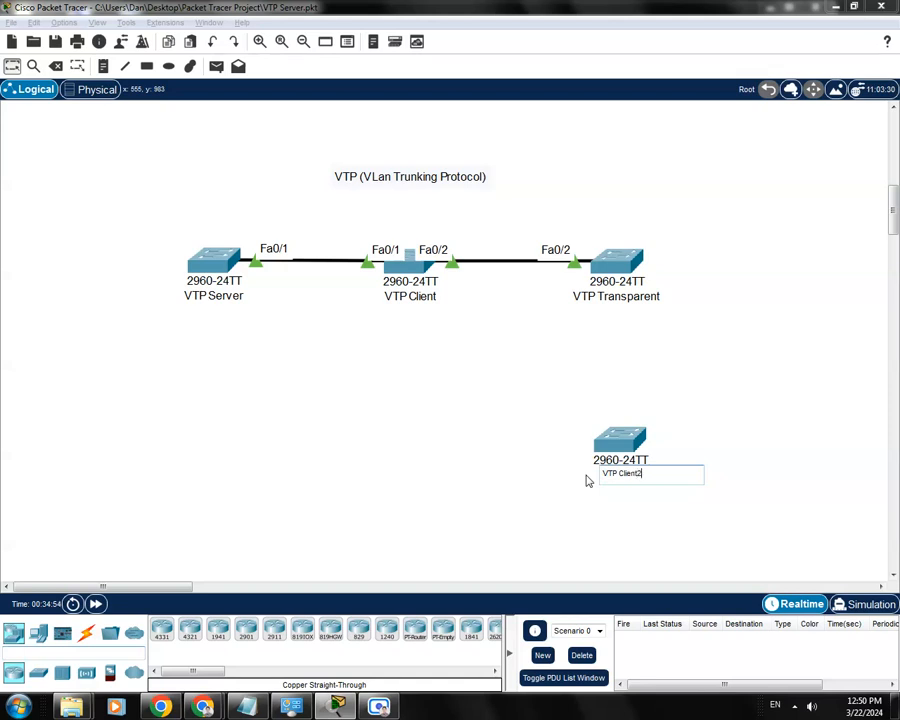
key(Return)
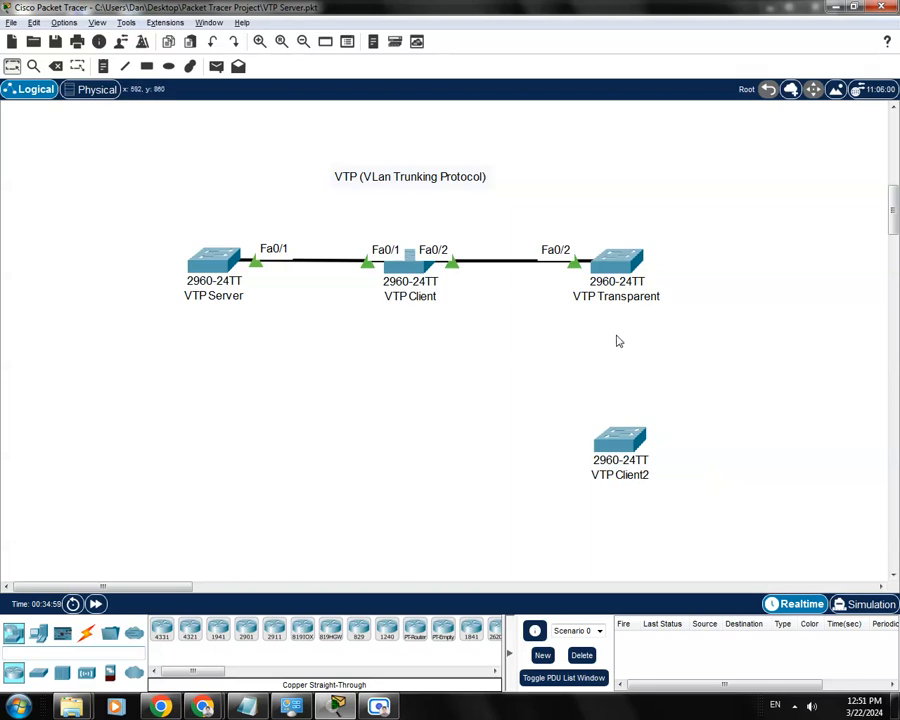
- Connect VTP Transparent's FastEthernet0/3 to VTP Client2's FastEthernet0/3 with a copper straight-through cable
click(86, 631)
click(218, 628)
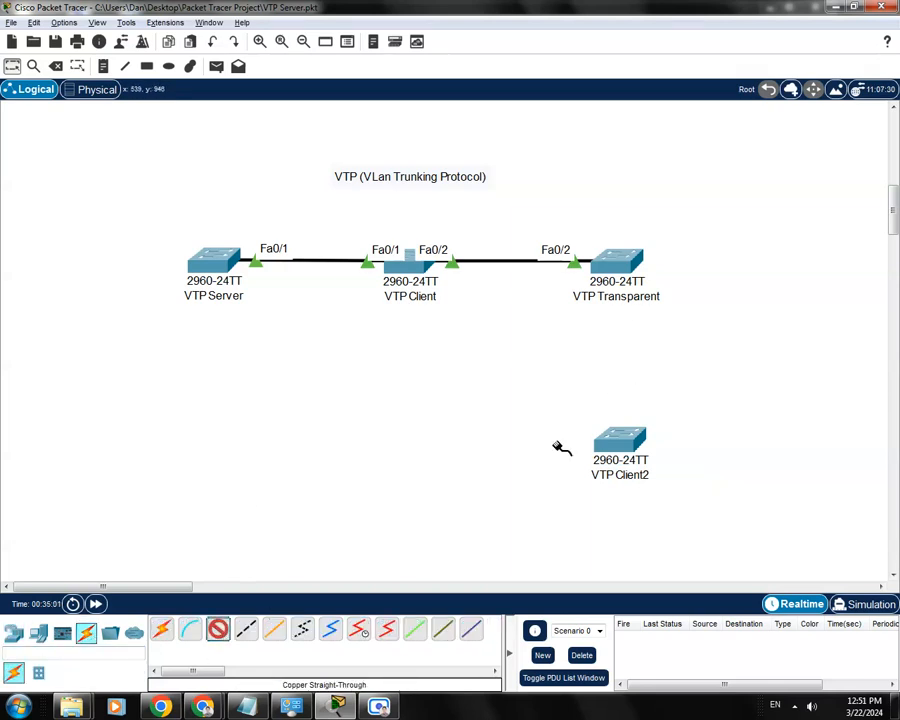
click(627, 265)
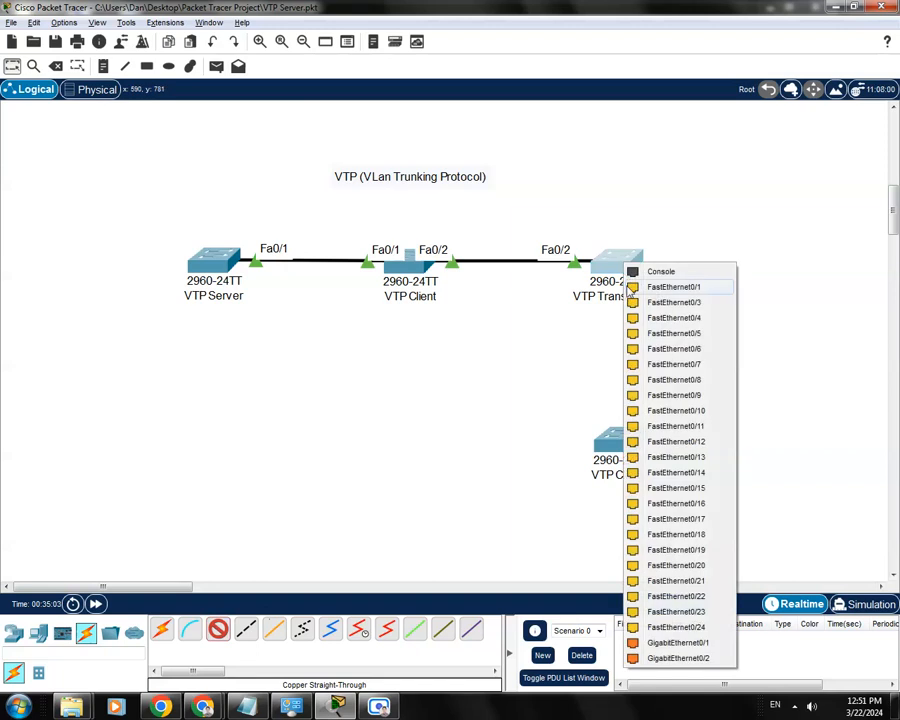
click(662, 303)
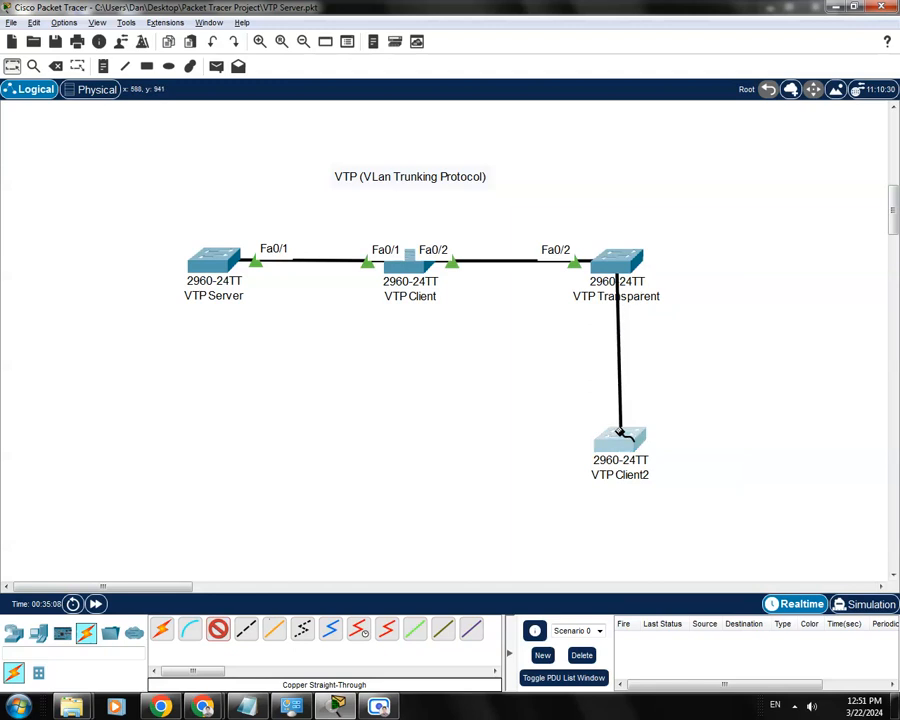
click(624, 436)
click(650, 64)
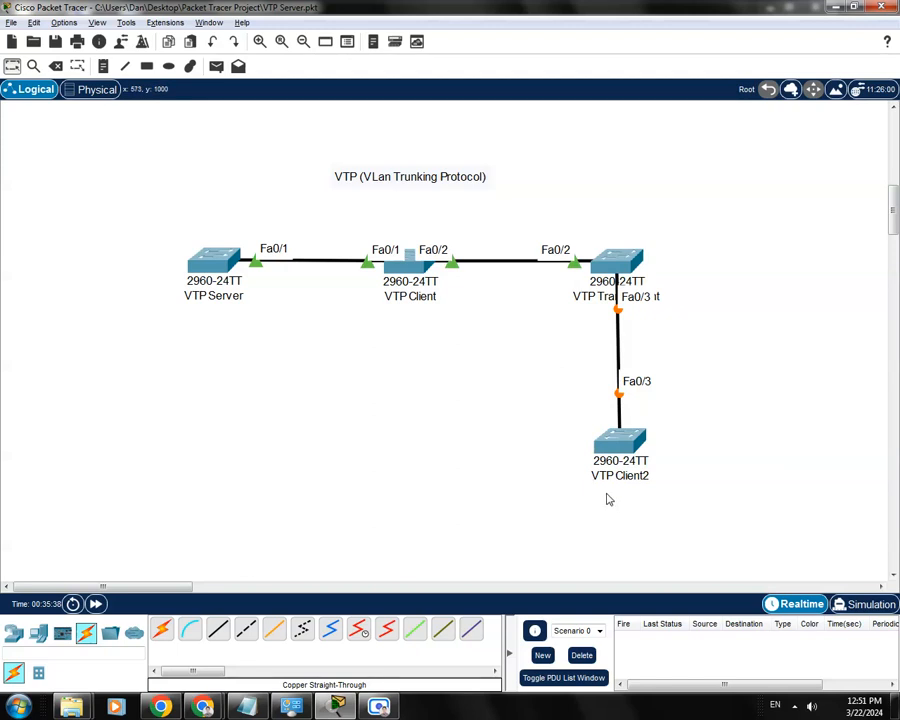
- Open VTP Client2's command line, enable privileged mode and enter global configuration mode with conf t
click(630, 441)
drag(494, 145, 439, 120)
click(301, 149)
drag(378, 117, 367, 117)
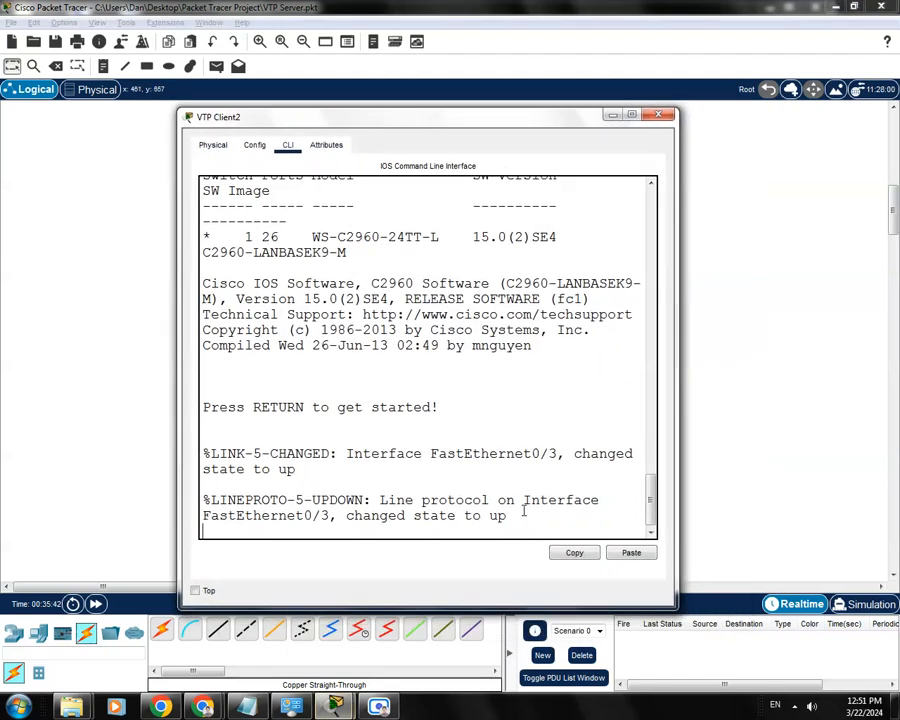
key(Return)
text(enable)
key(Return)
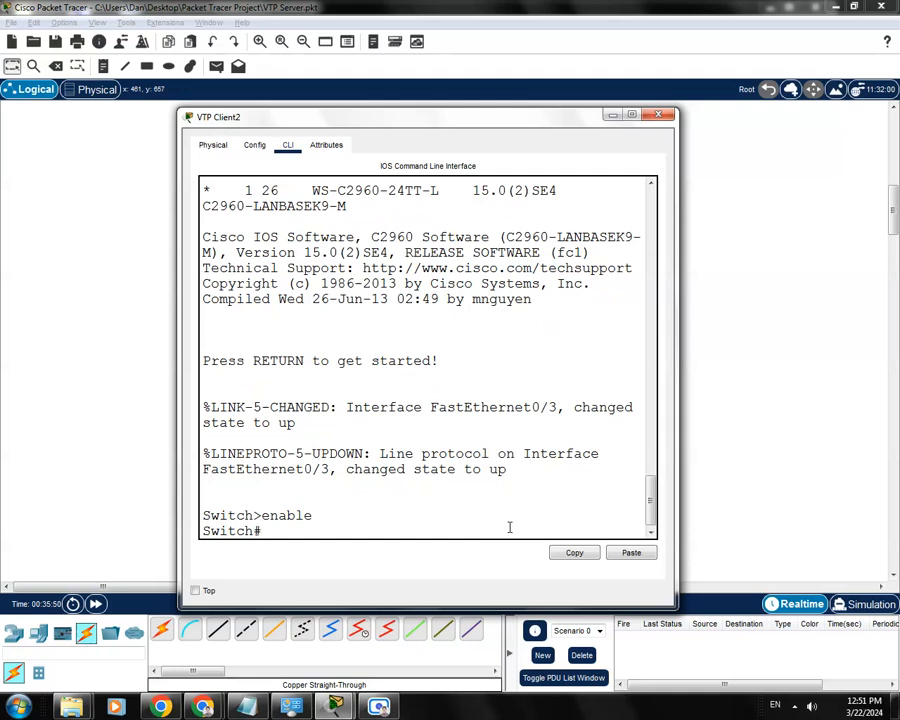
text(conf t)
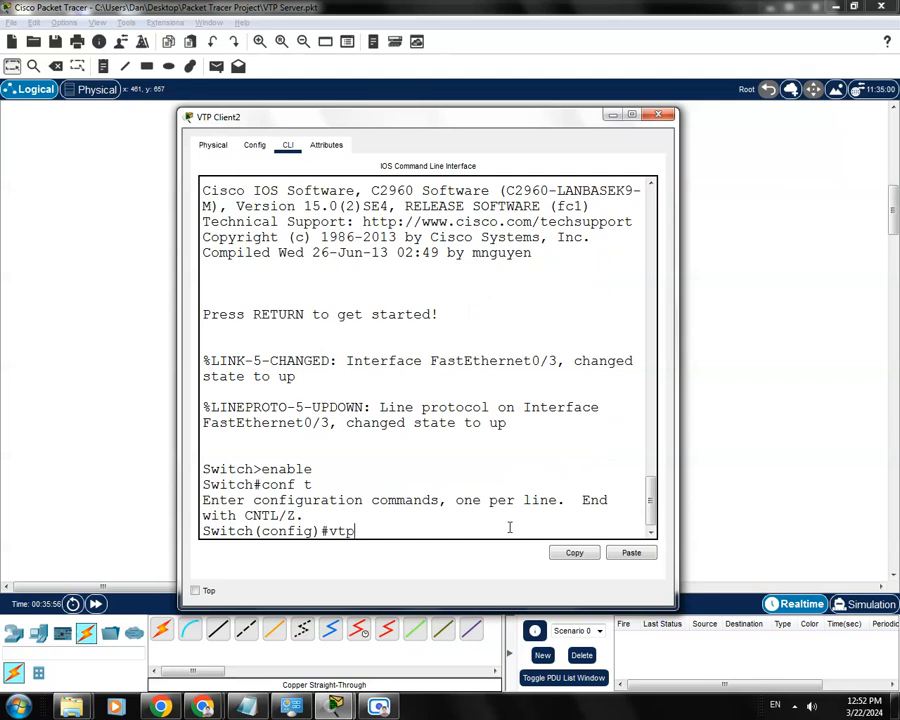
- Set the VTP domain of the VTP Client2 switch to dan1
text(domain da)
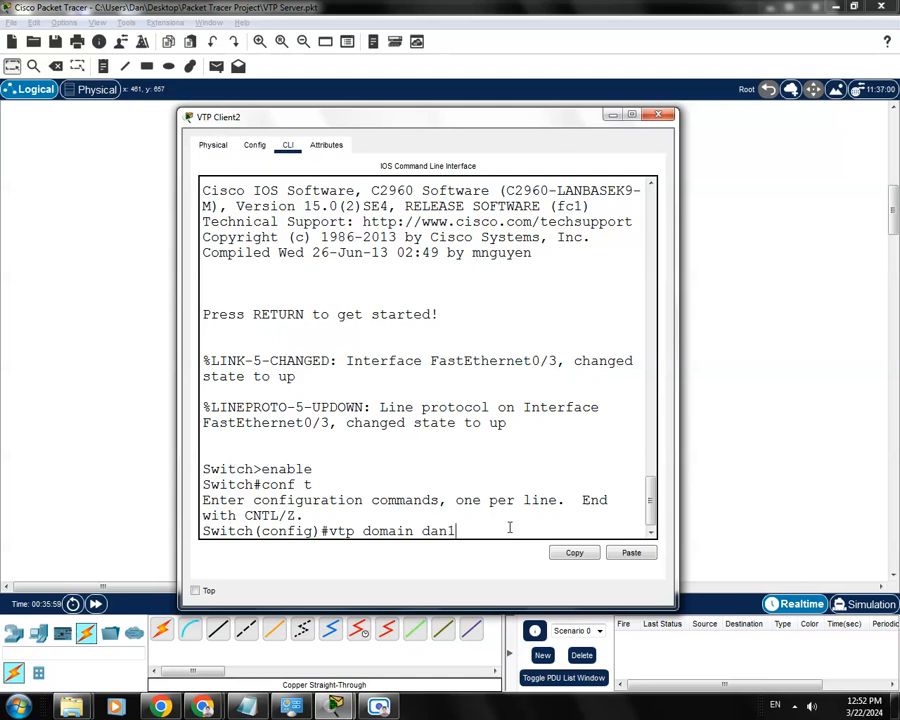
text(n1)
key(Return)
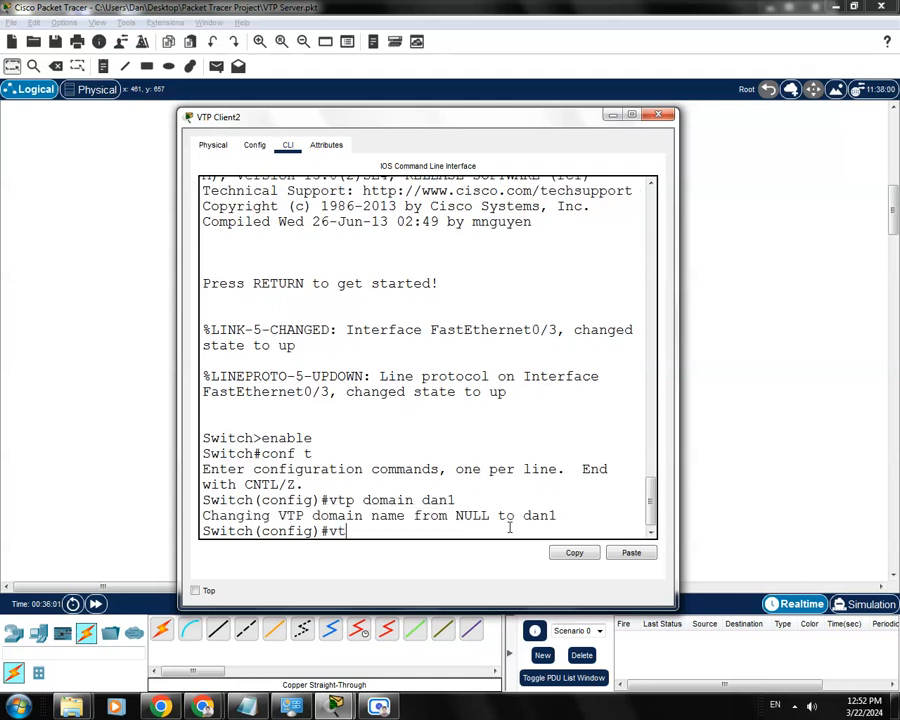
- Set the VTP Client2 switch to VTP client mode and save its configuration with do wr
text(vtp mode)
key(Tab)
text(clie)
key(Tab)
key(Return)
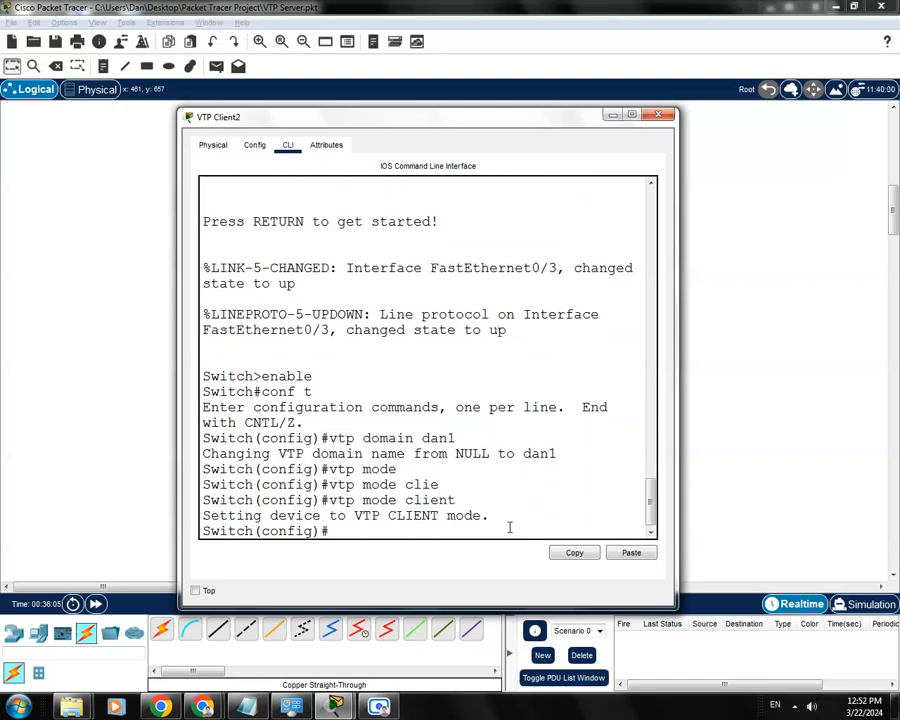
text(do wr)
key(Return)
- Enter interface f0/3 on VTP Client2 and set its switchport mode to trunk
drag(517, 124, 321, 213)
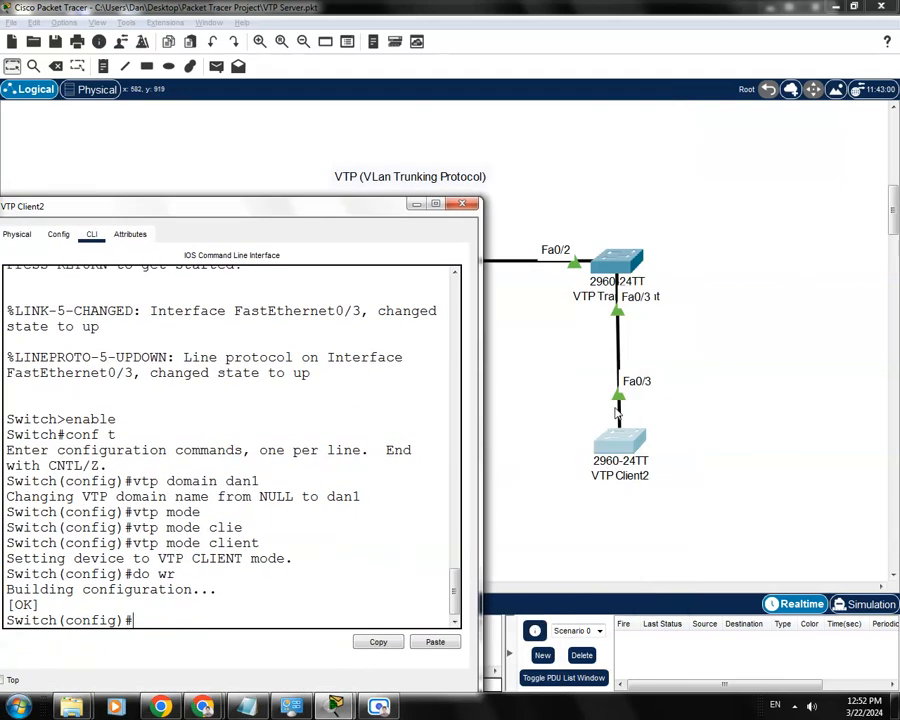
drag(375, 210, 558, 144)
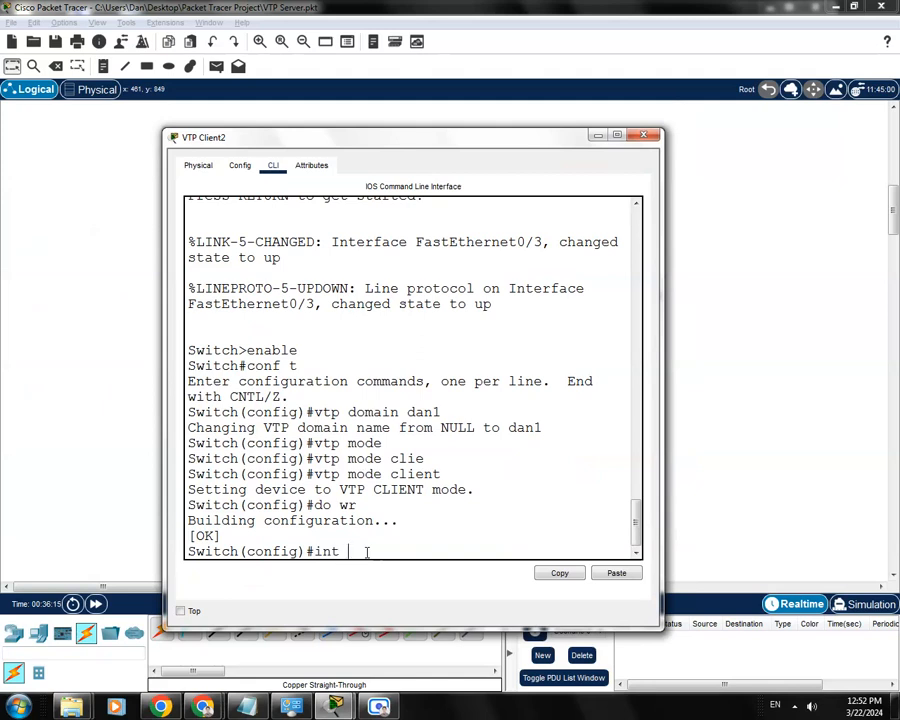
text(0/3)
key(Return)
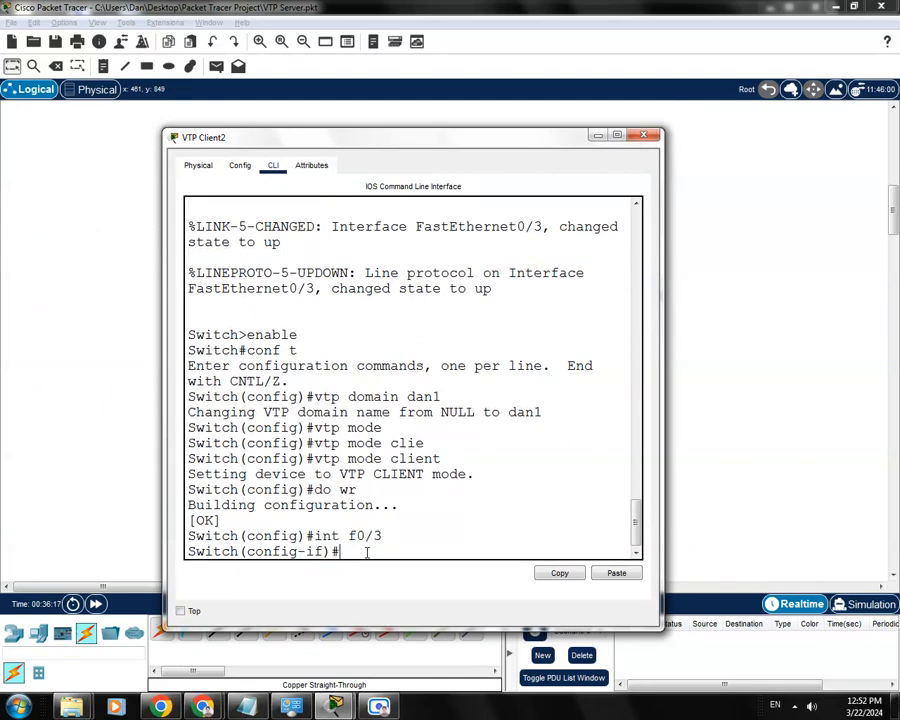
text(swi)
key(Tab)
text(mode)
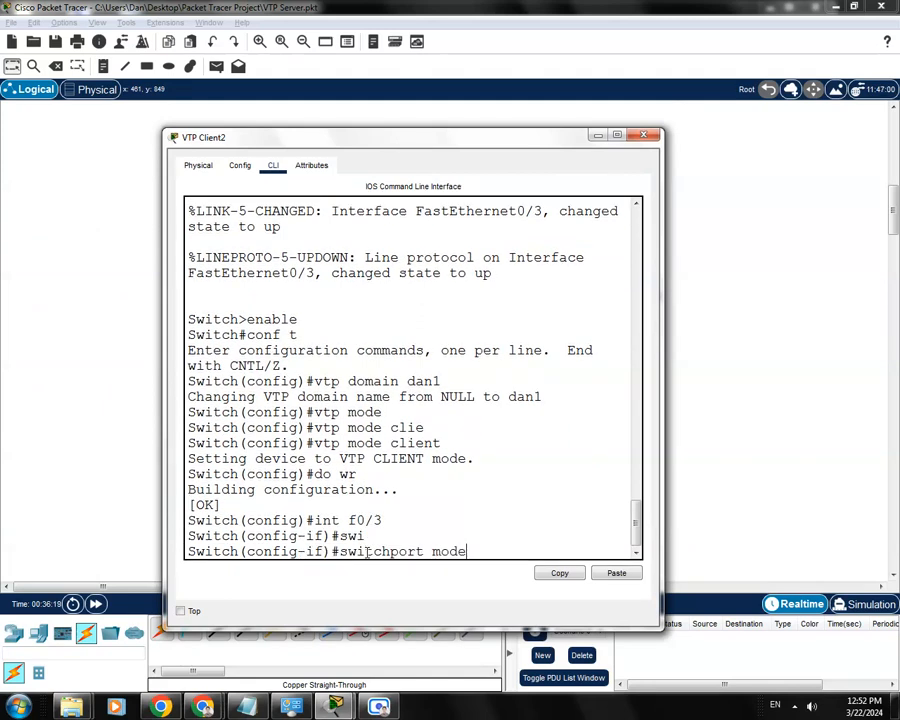
key(Tab)
text(tr)
key(Tab)
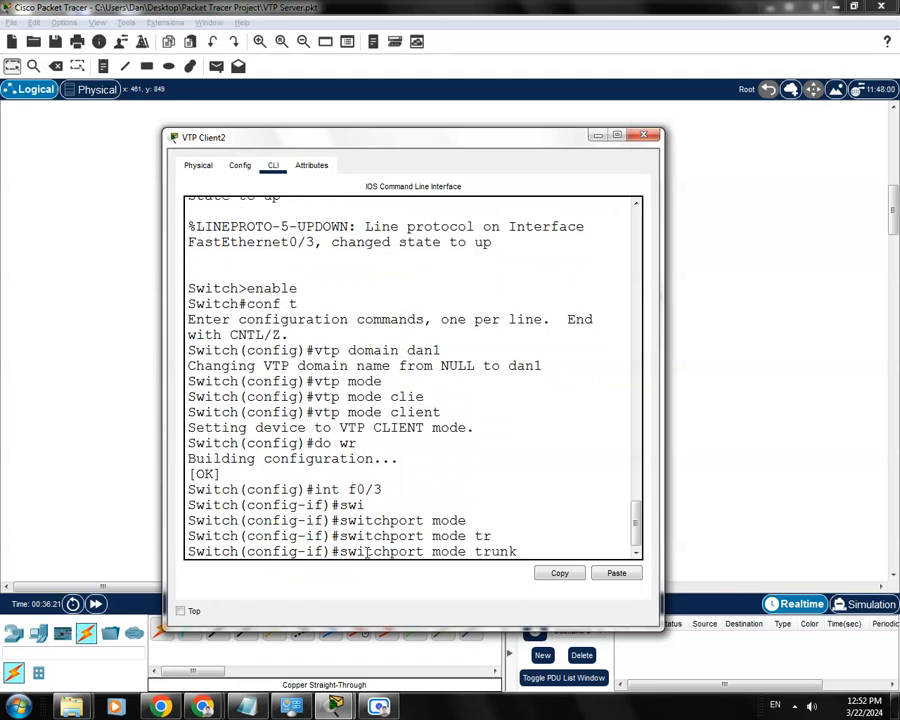
key(Return)
key(Return)
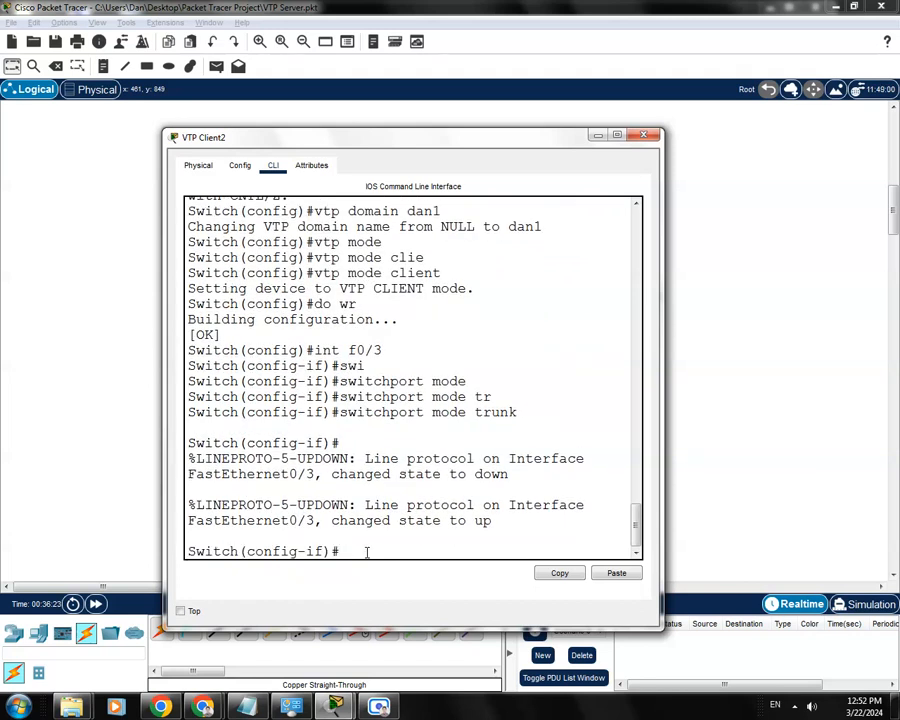
- Allow VLANs 1-100 on the trunk of VTP Client2's interface f0/3
text(swi)
key(Tab)
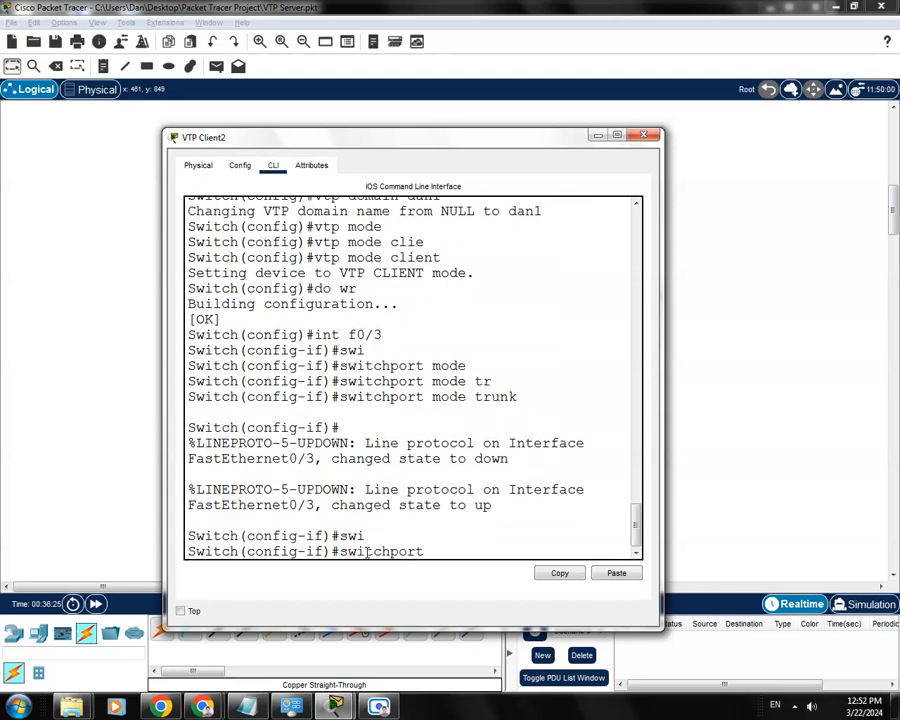
text(tru)
key(Tab)
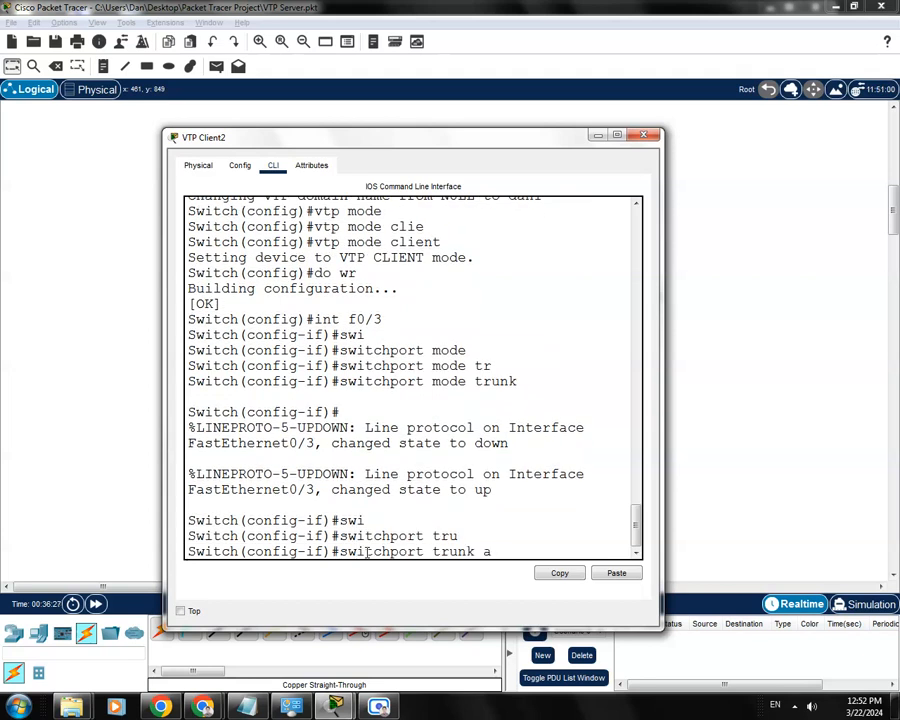
text(all)
key(Tab)
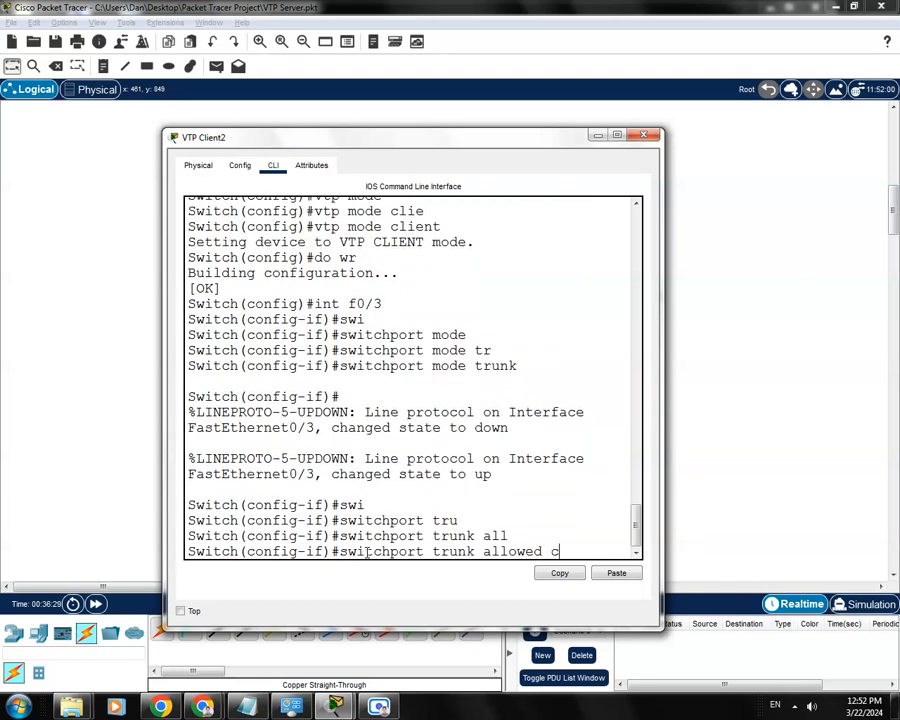
drag(660, 427, 711, 427)
key(BackSpace)
text(vlan 1)
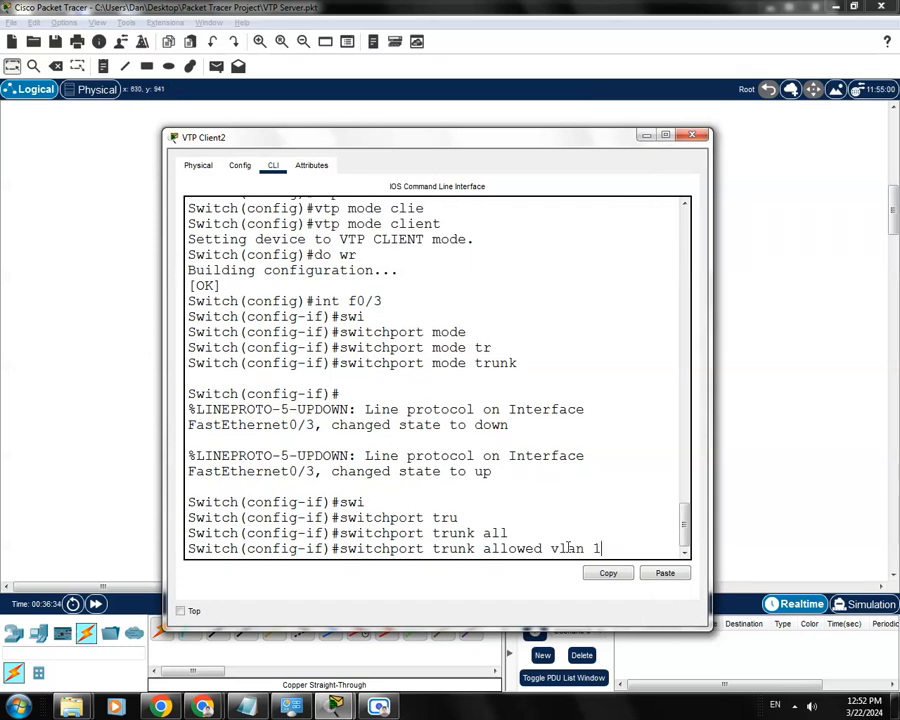
text(-100)
key(Return)
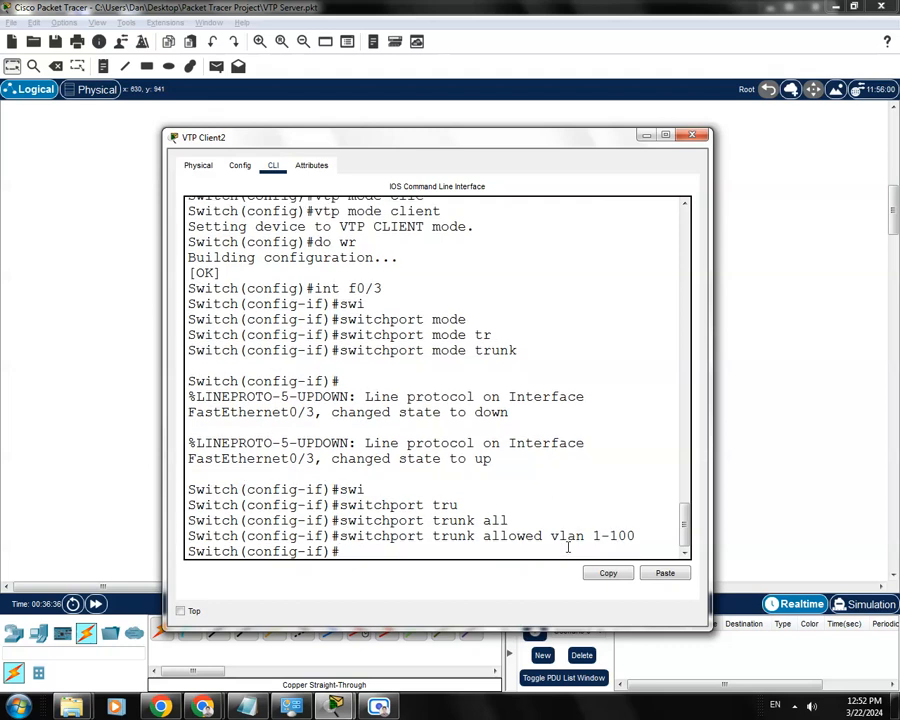
- Save VTP Client2's configuration with do wr and close its window
text(do wr)
key(Return)
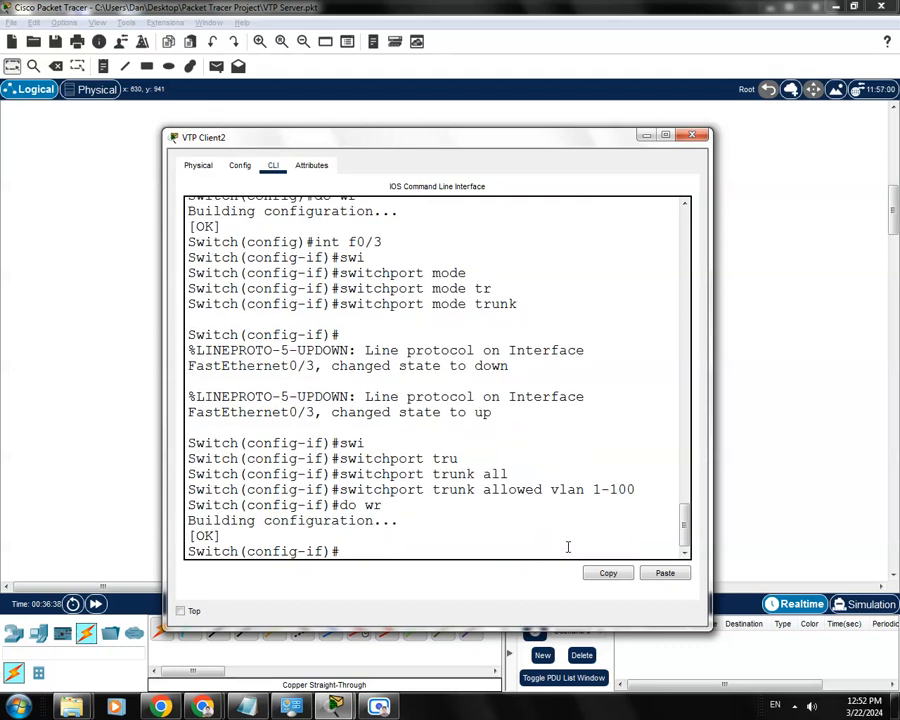
click(691, 134)
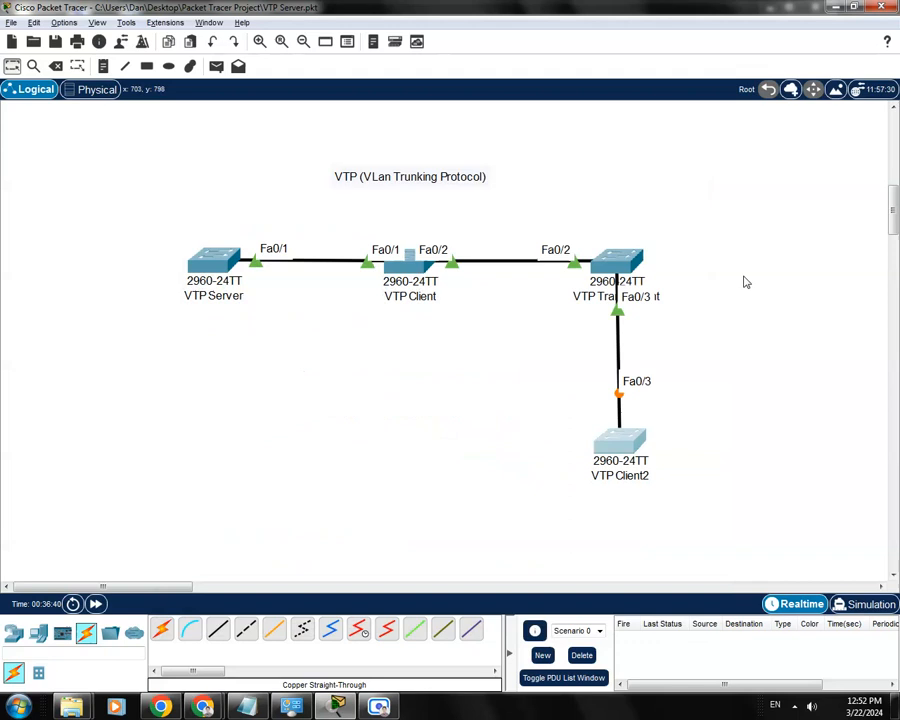
- Open VTP Transparent's command line and get past the pending VLAN listing to a clean privileged prompt
click(625, 262)
drag(507, 153, 442, 123)
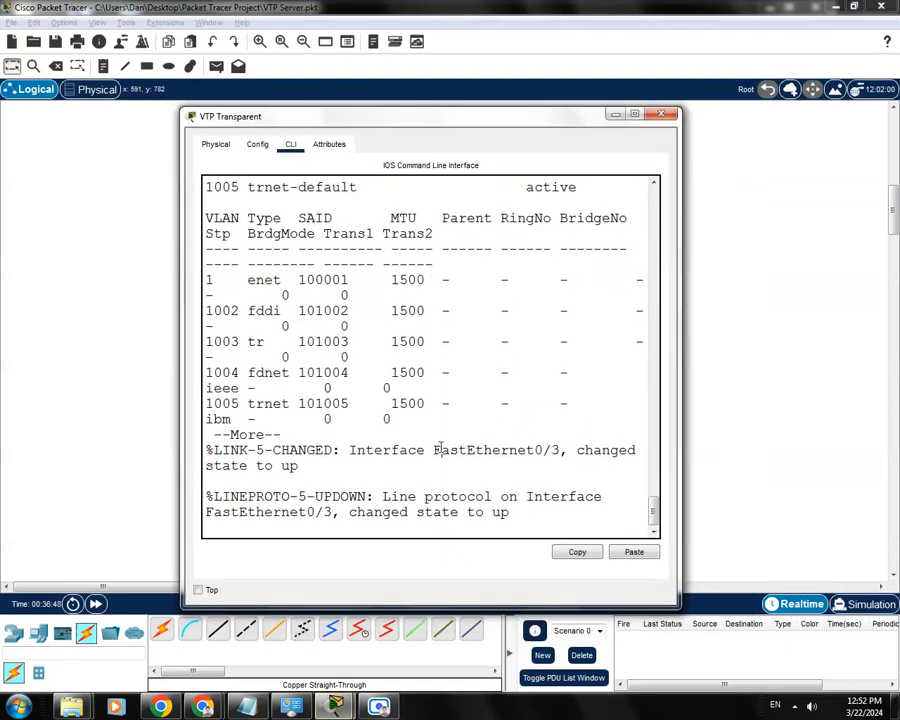
key(space)
text(enable)
key(BackSpace)
key(BackSpace)
key(BackSpace)
key(BackSpace)
key(BackSpace)
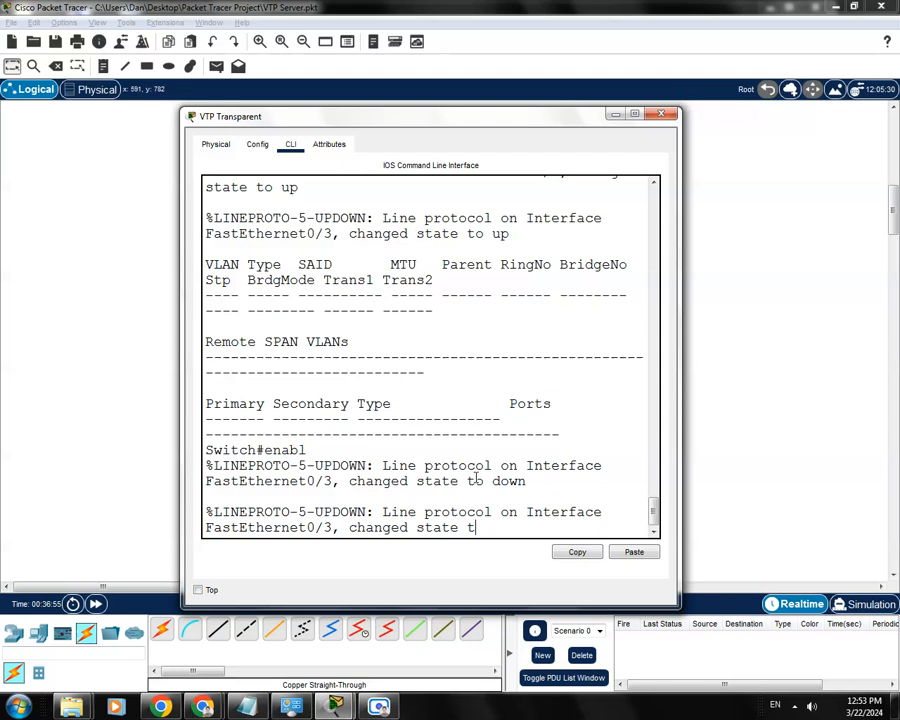
key(Return)
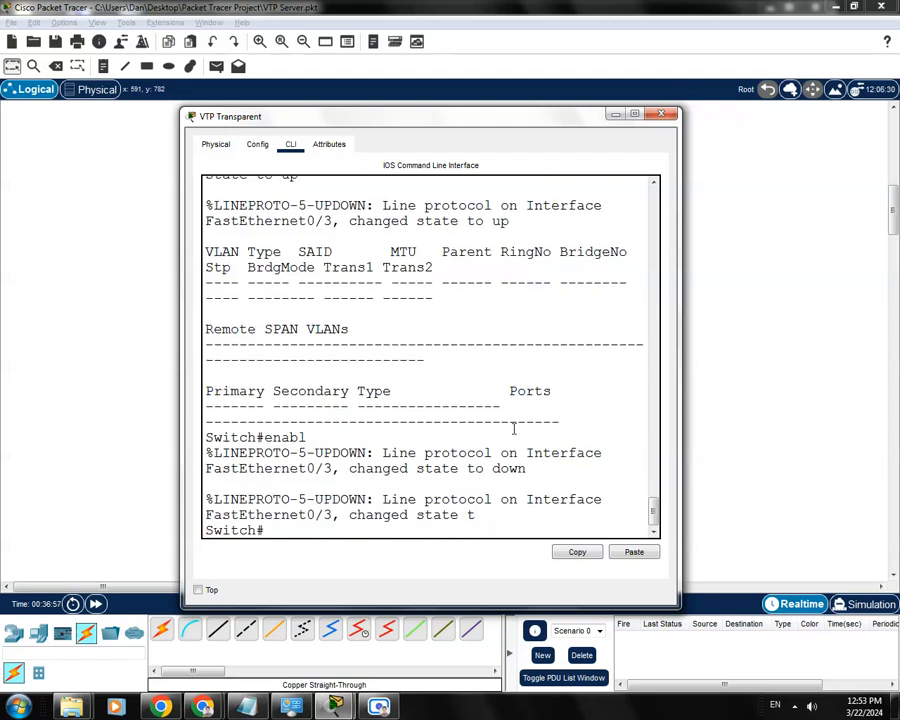
drag(444, 120, 447, 107)
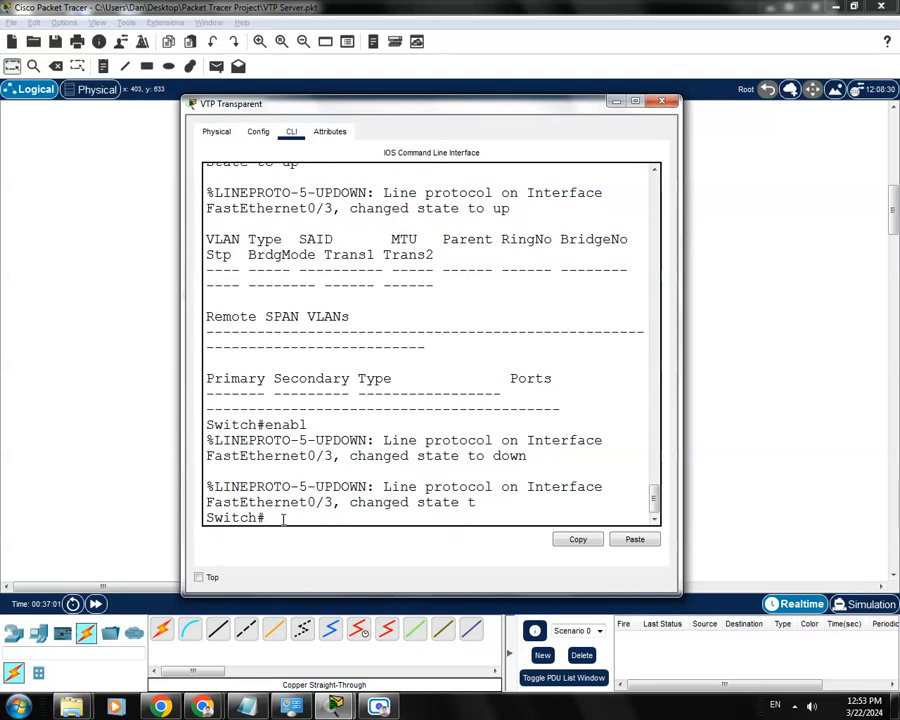
- Enter global configuration mode on VTP Transparent with conf t and set interface f0/3 to trunk mode
text(conf)
key(Return)
text(int f0/3)
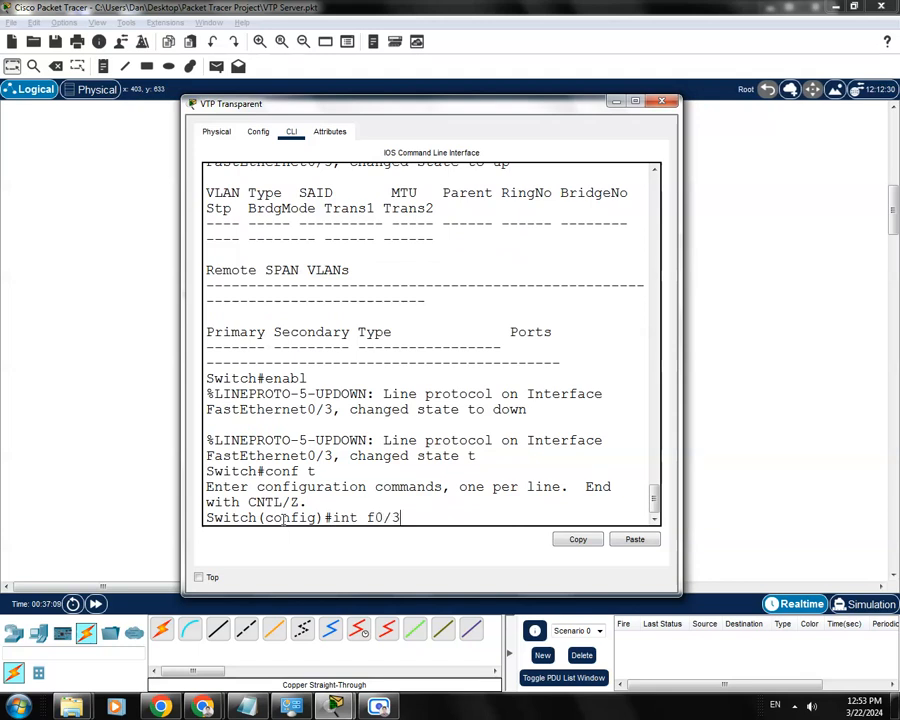
key(Return)
text(swi)
key(Tab)
text(mode tr)
key(Tab)
key(Return)
- Allow VLANs 1-100 on the trunk of VTP Transparent's interface f0/3
text(swi)
key(Tab)
text(tr)
key(Tab)
text(allo)
key(Tab)
text(vlan)
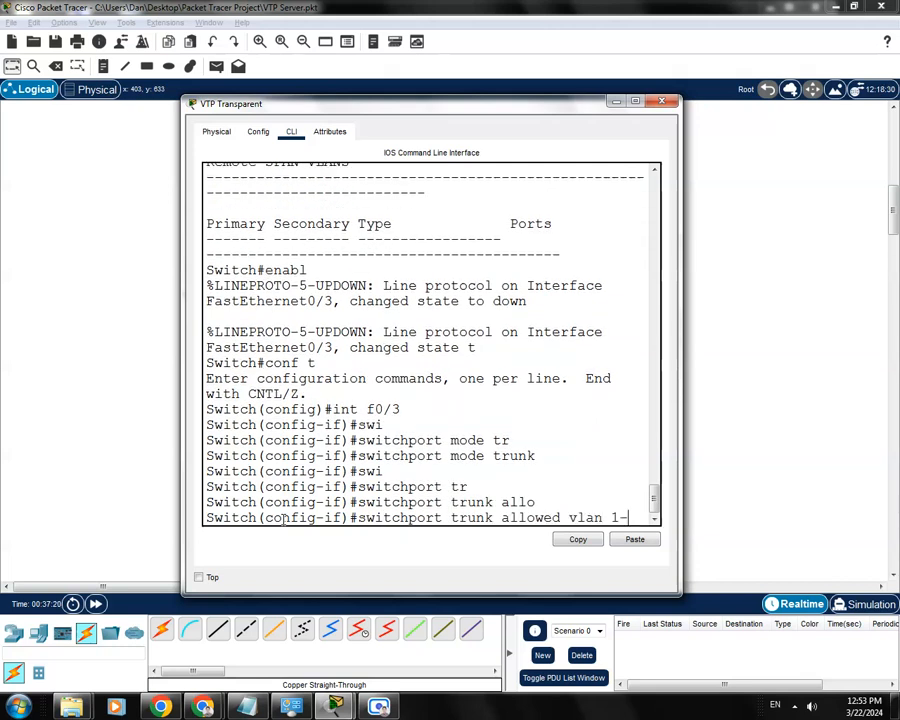
text( 1-100)
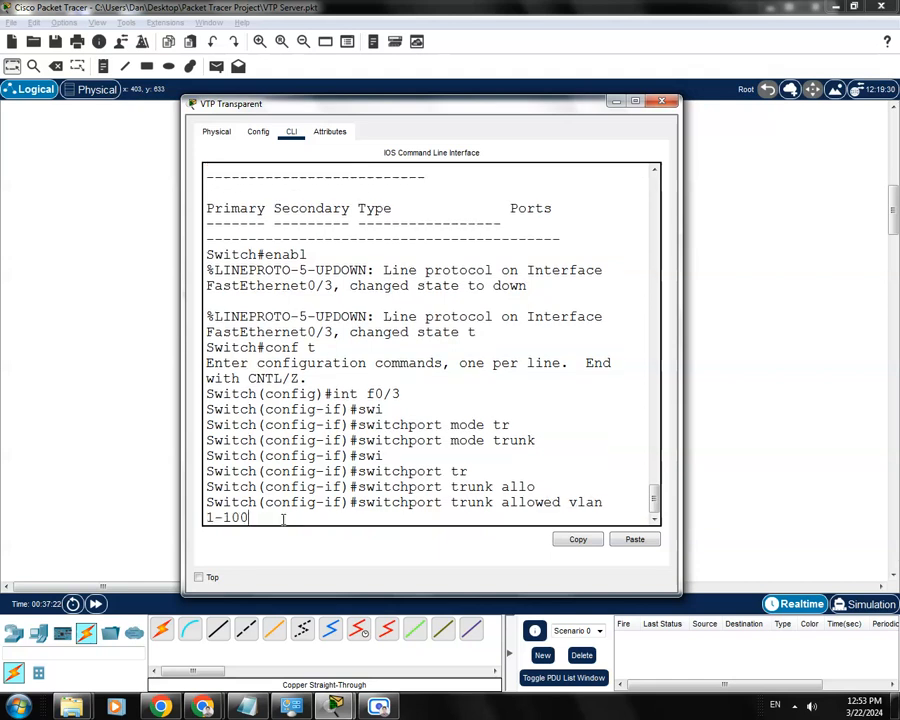
key(Return)
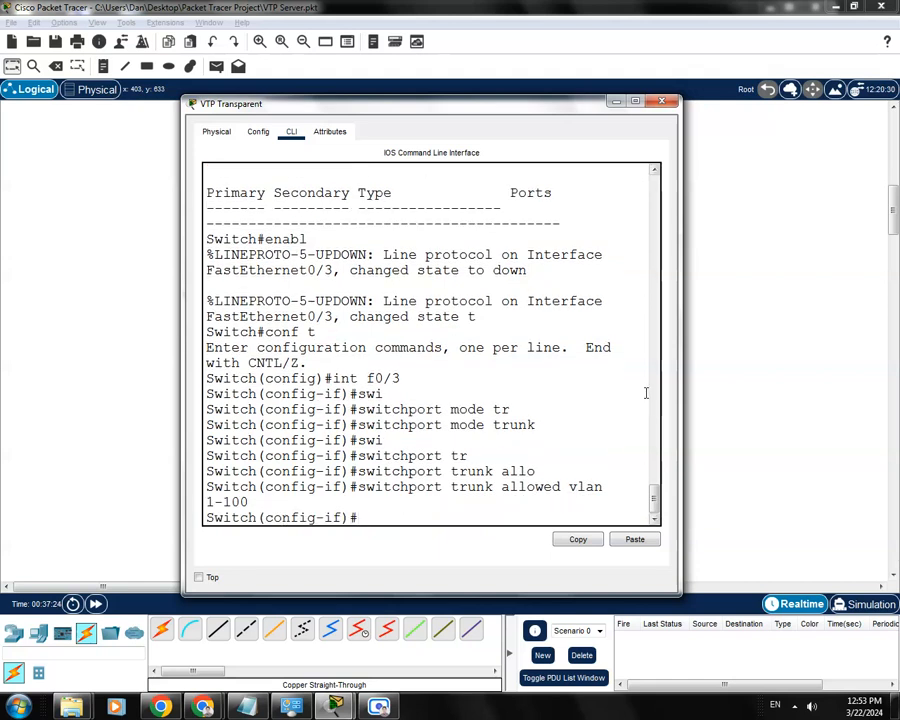
drag(681, 374, 705, 374)
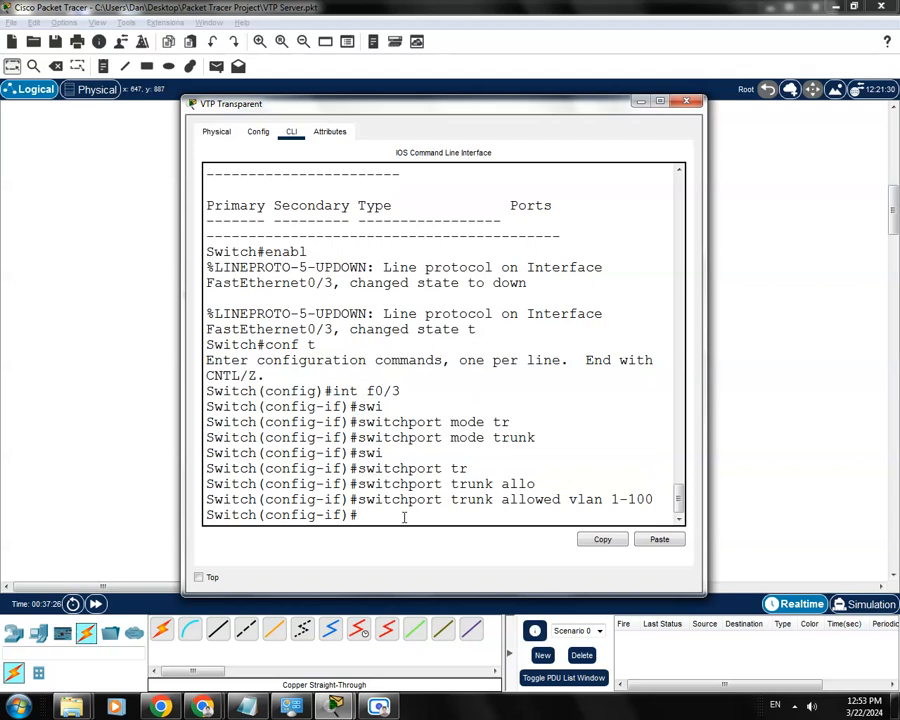
- Save VTP Transparent's configuration with do wr and close its window
text(do wr)
key(Return)
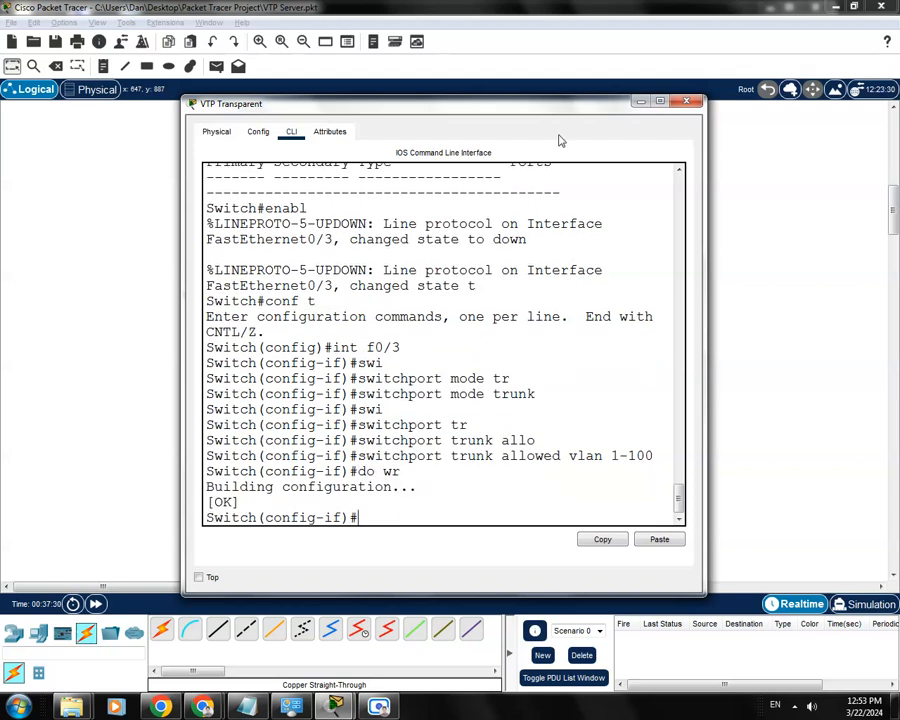
drag(575, 104, 564, 96)
click(675, 94)
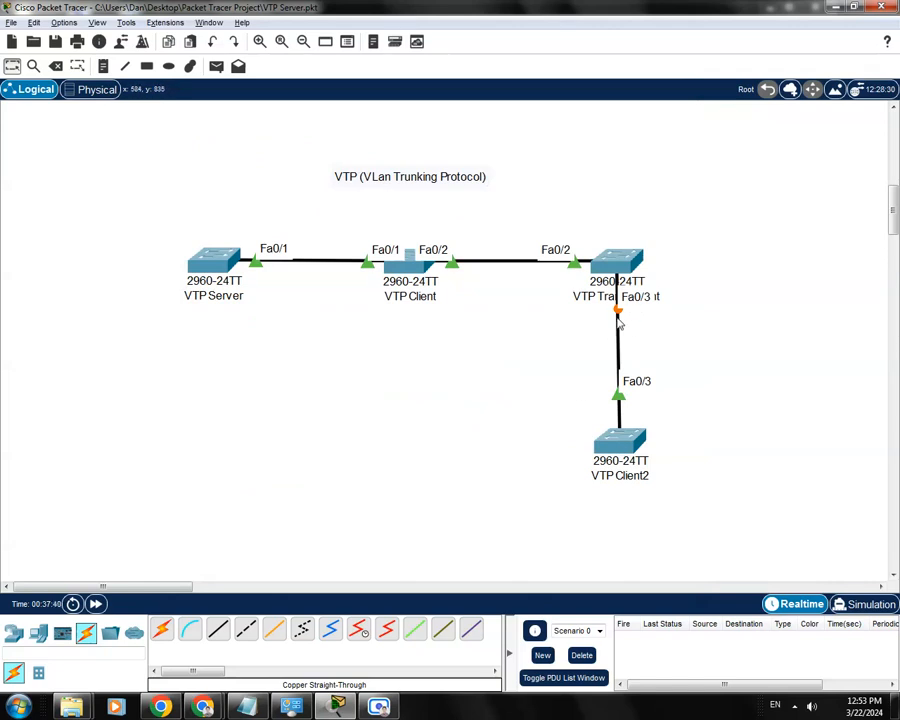
- Return VTP Client2's command line to privileged mode and list its VLANs with show vlan
click(622, 449)
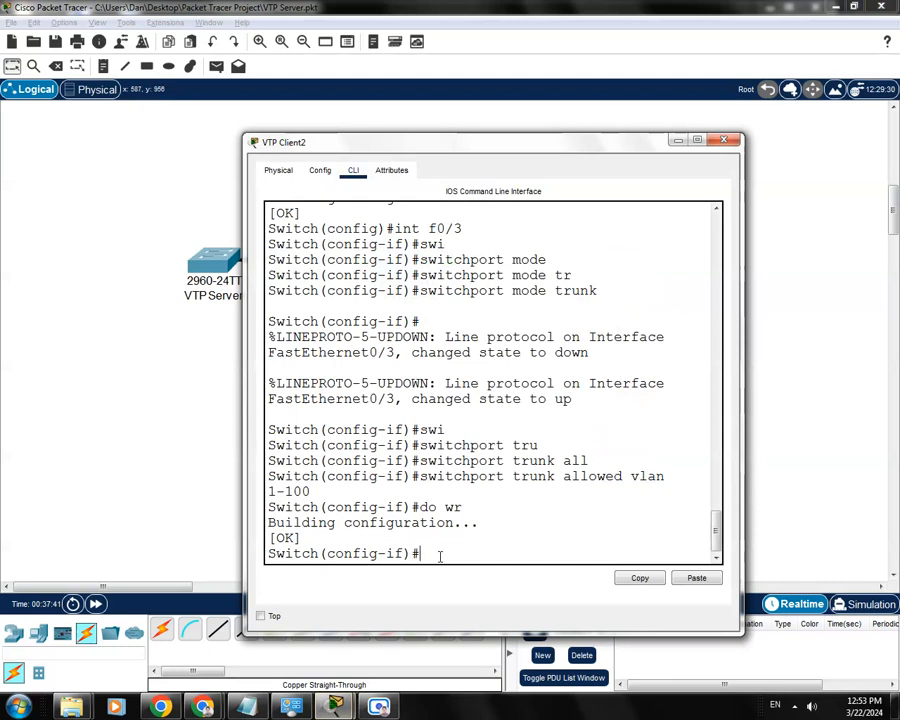
key(ctrl+z)
text(shpw)
key(BackSpace)
key(BackSpace)
text(ow vlan)
key(Return)
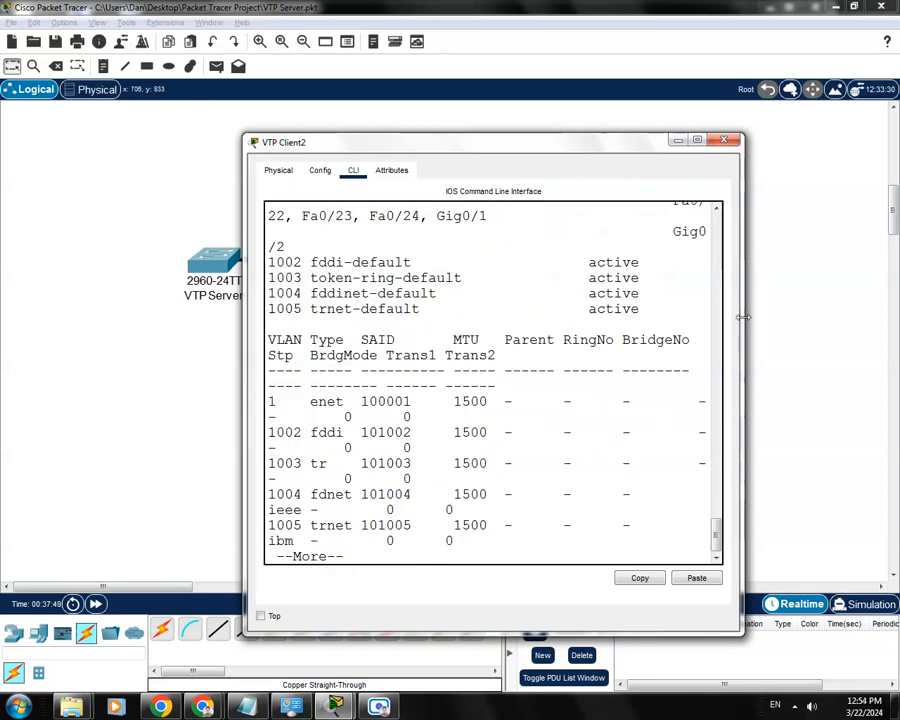
- Enlarge VTP Client2's window to examine the whole VLAN table, and minimize it when finished
drag(743, 317, 754, 317)
drag(660, 142, 506, 139)
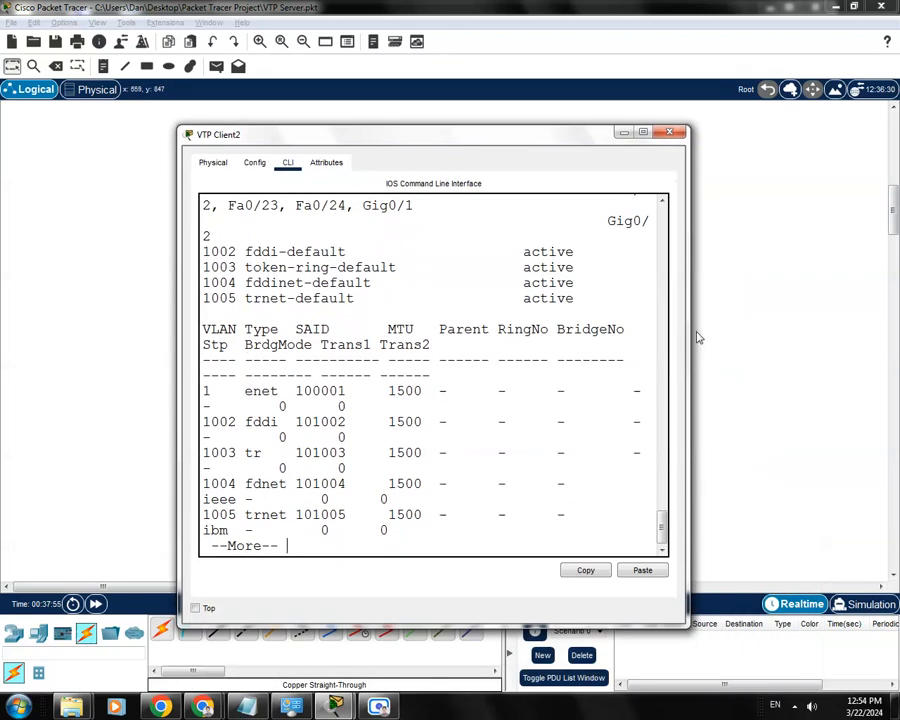
drag(690, 331, 862, 331)
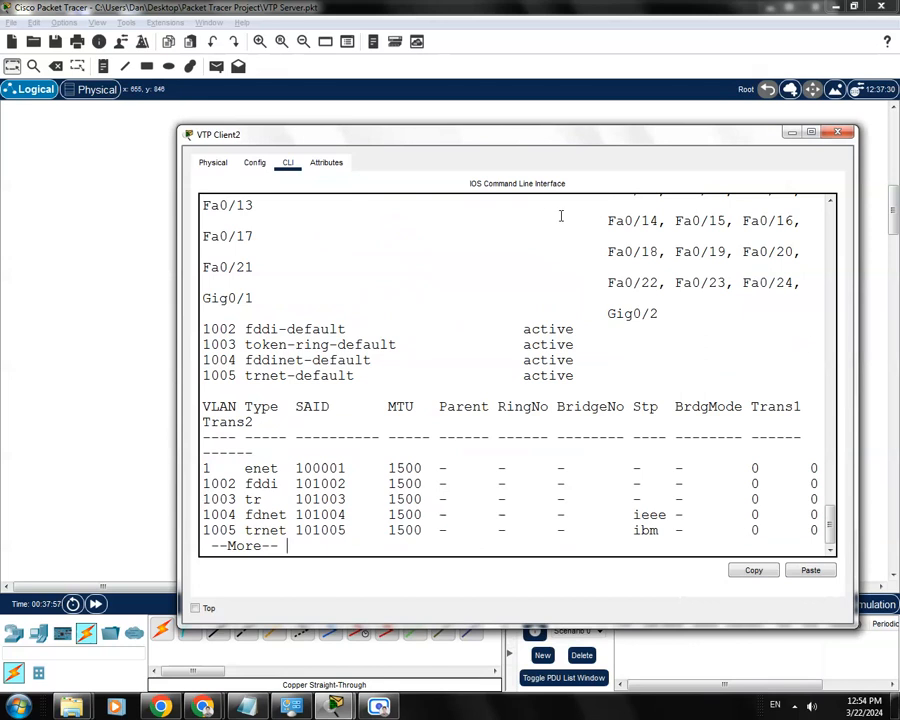
drag(527, 138, 517, 127)
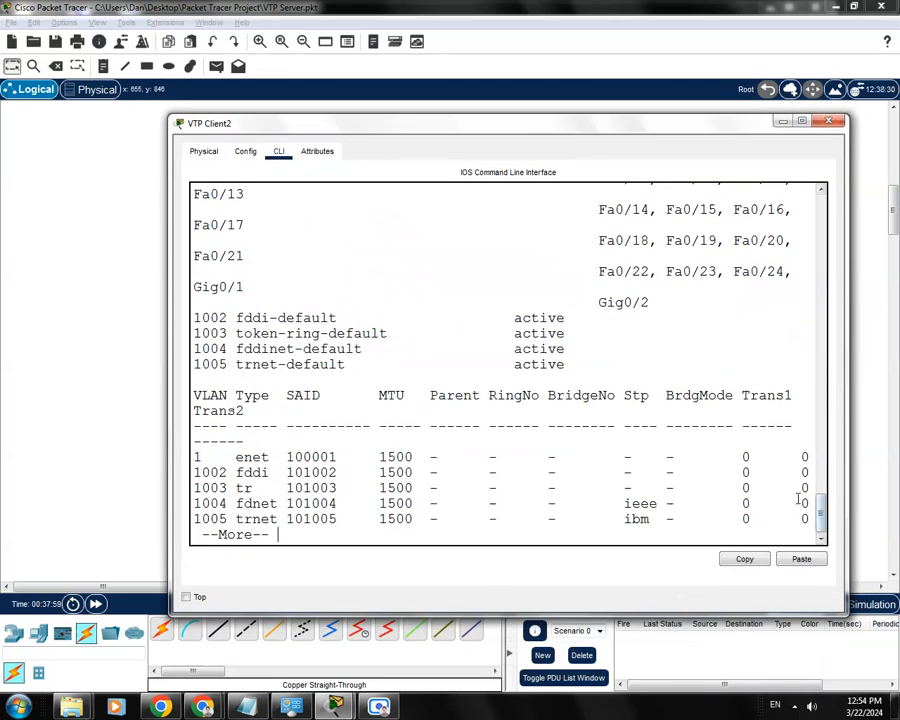
drag(386, 116, 386, 48)
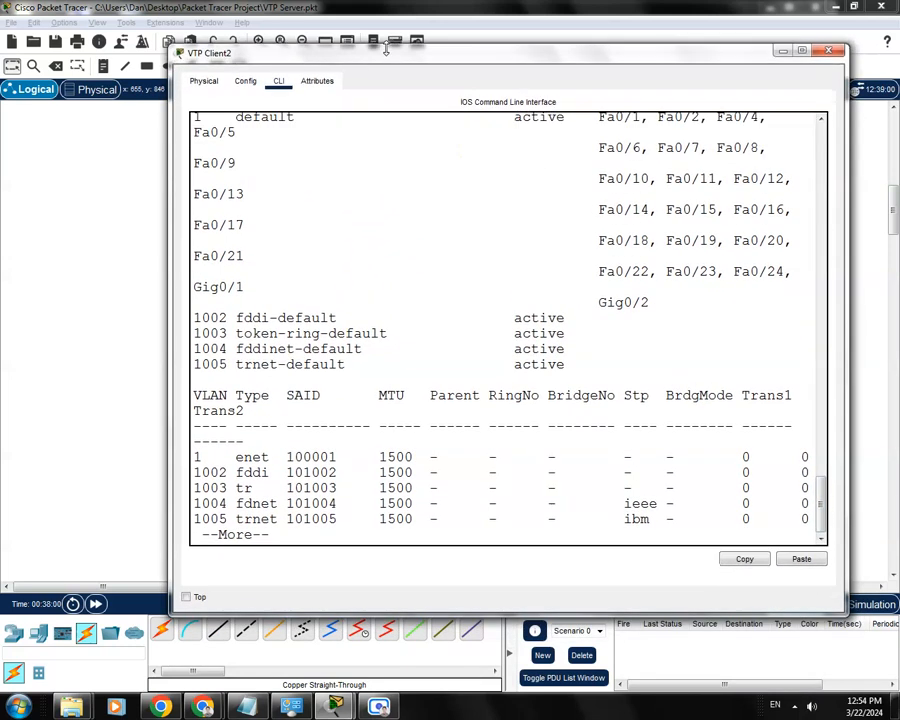
drag(171, 373, 123, 373)
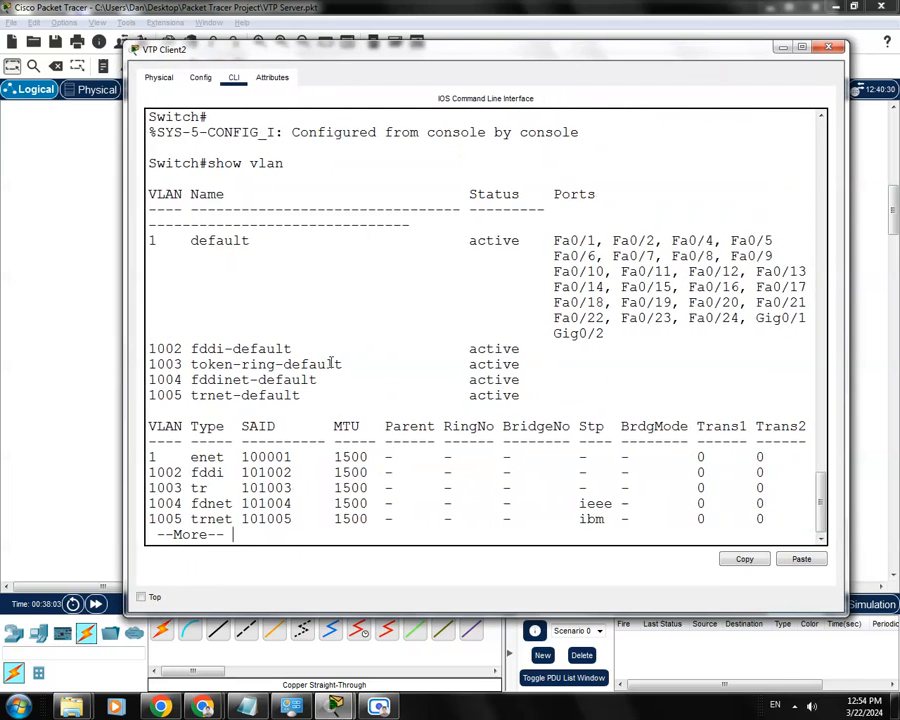
click(781, 48)
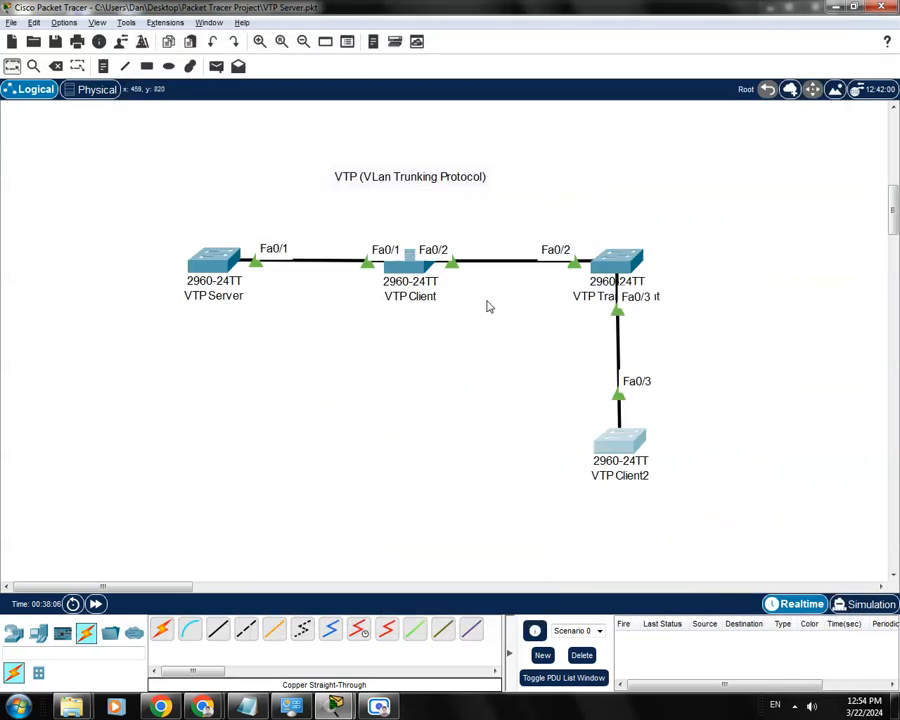
- Fast-forward the network's simulation time twice
click(96, 604)
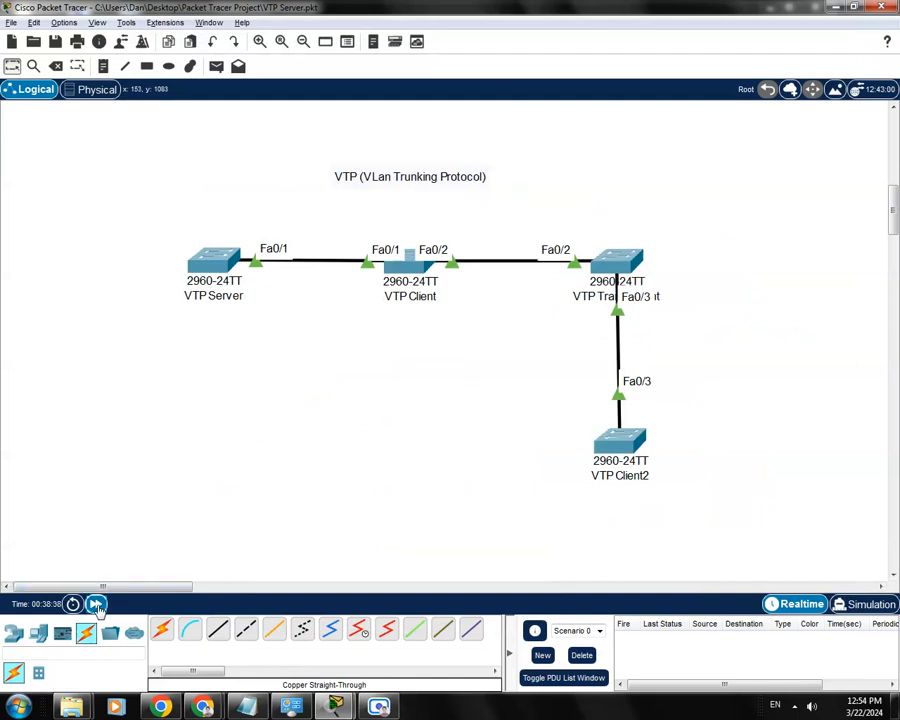
click(96, 604)
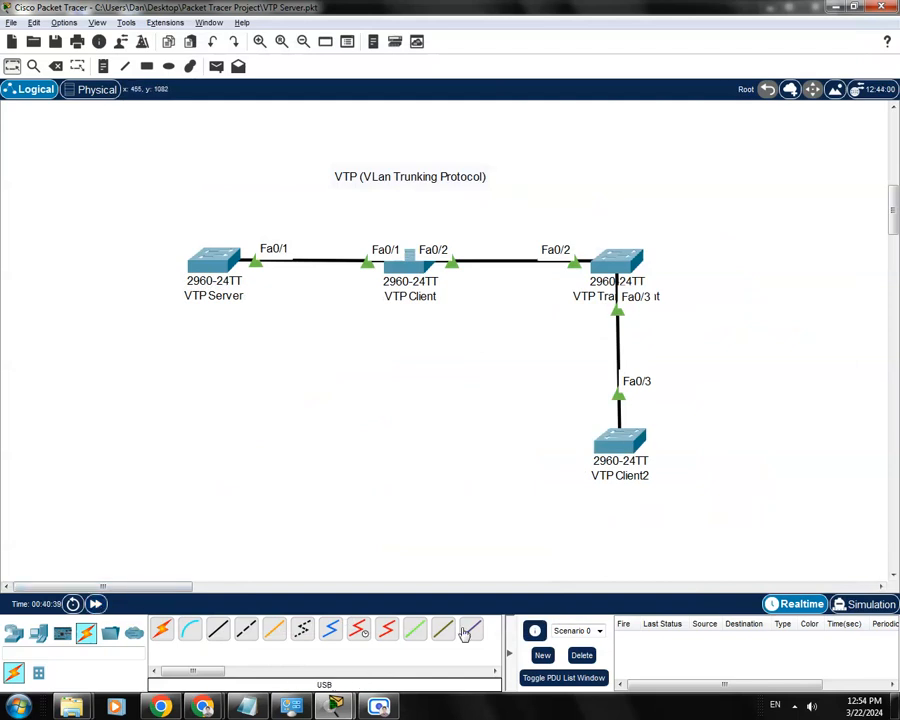
- Restore VTP Client2's window, widen it and examine its VLAN table down to the end of the output
mouse_move(335, 706)
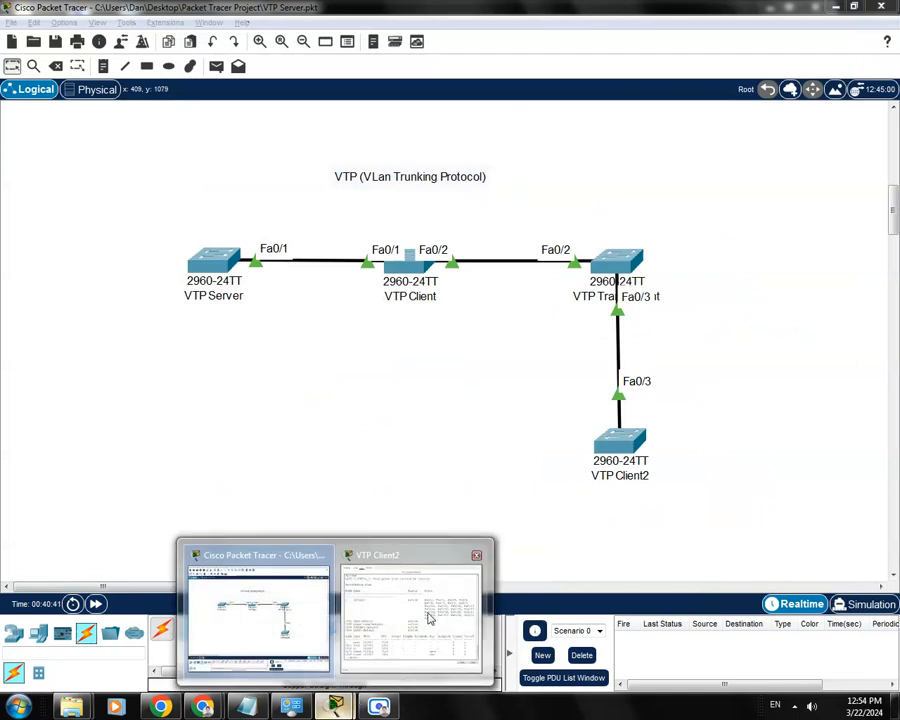
click(424, 624)
drag(498, 52, 518, 68)
drag(643, 221, 858, 221)
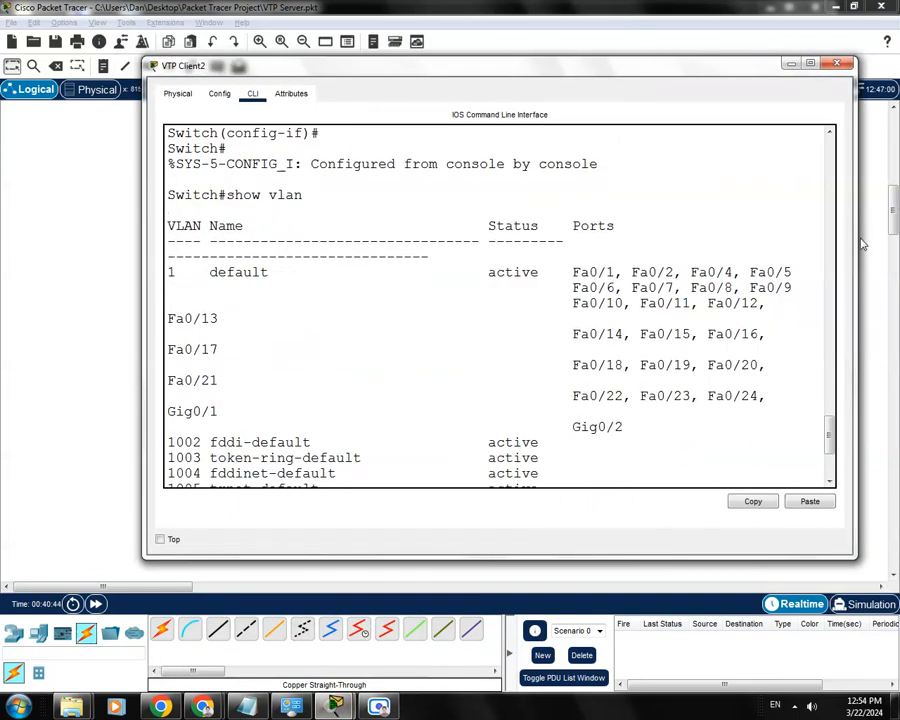
drag(830, 435, 840, 475)
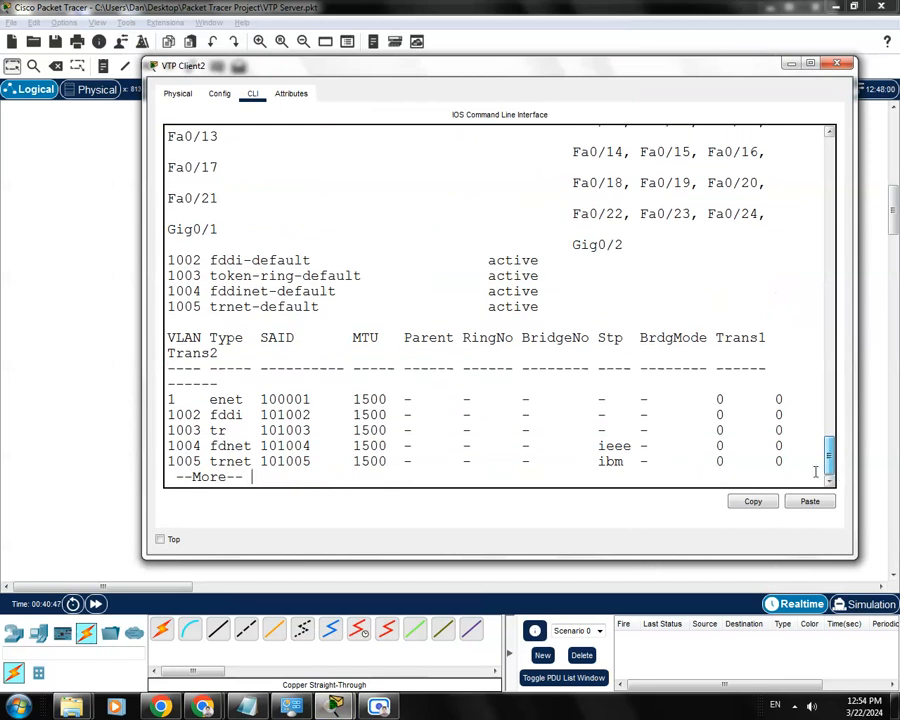
- Finish the paged output, rerun show vlan on VTP Client2, and page through the whole listing in a slightly wider window
key(space)
key(Up)
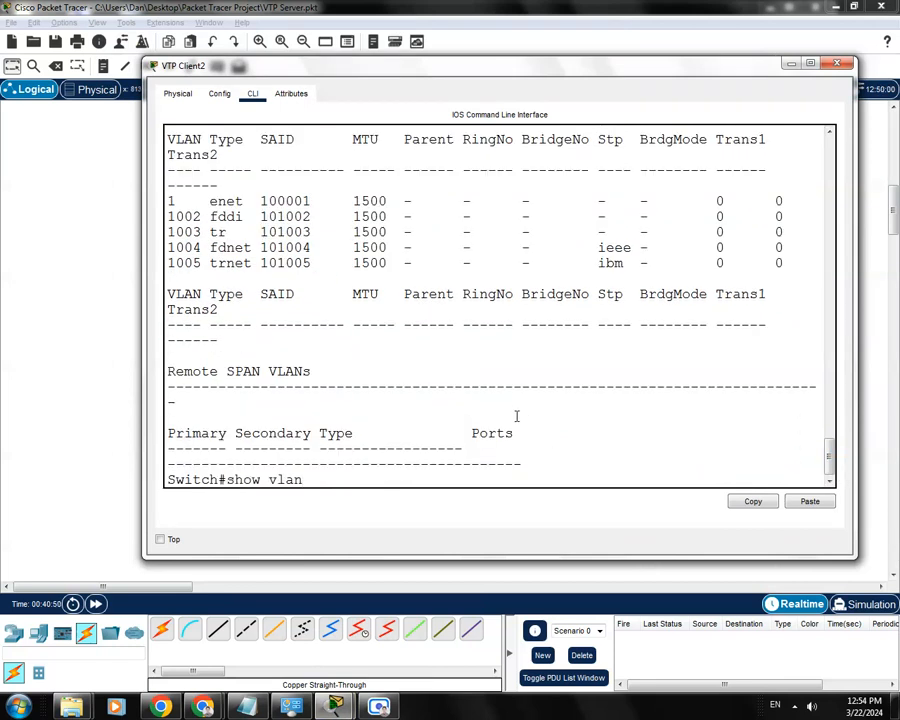
key(Return)
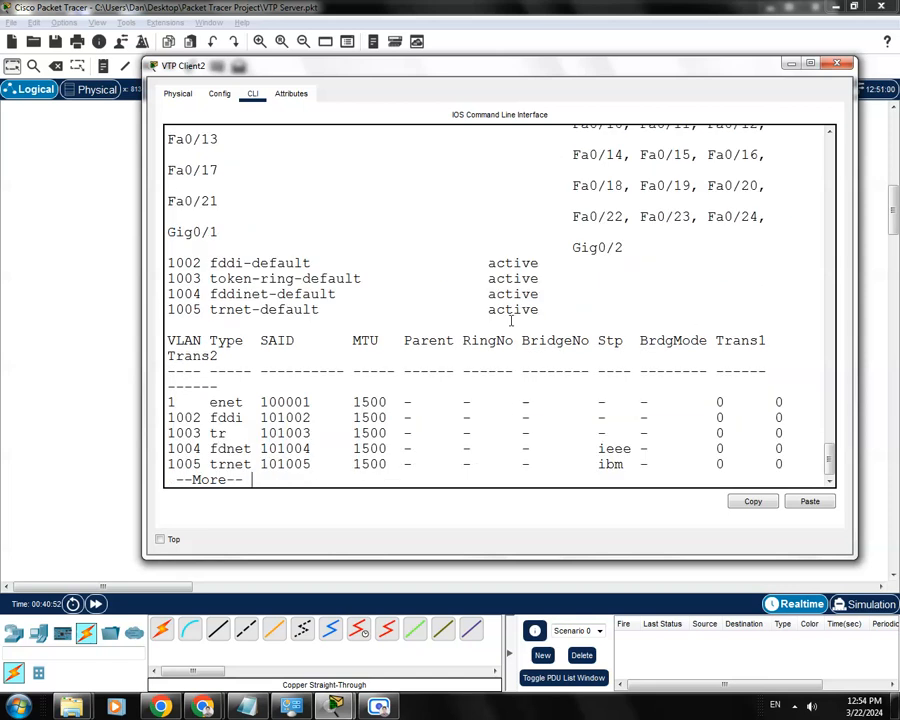
drag(569, 72, 527, 96)
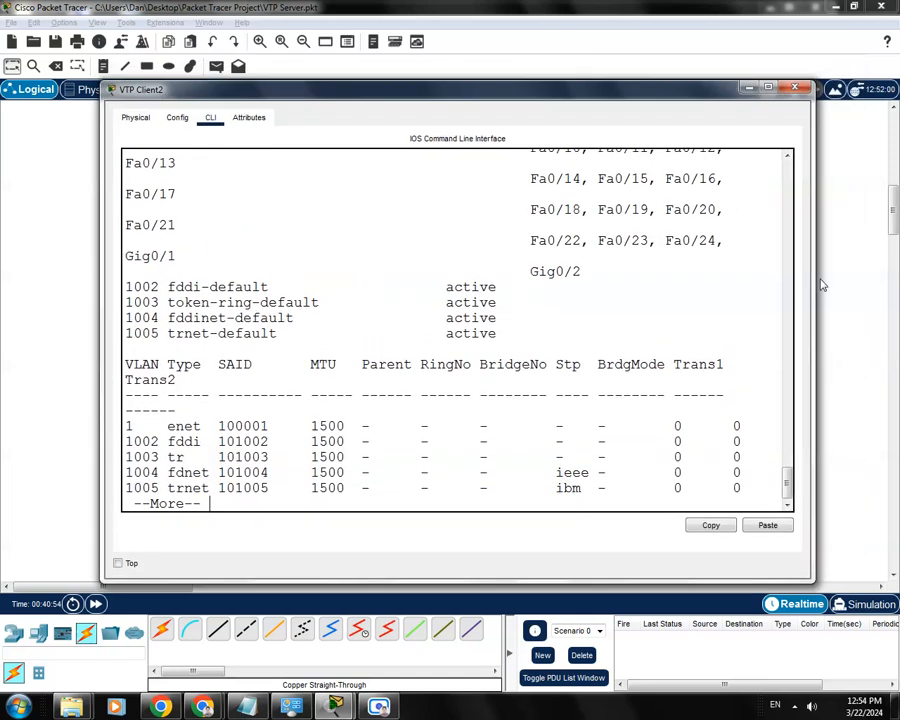
drag(816, 300, 828, 298)
scroll(697, 326, up, 2)
scroll(697, 326, down, 2)
key(space)
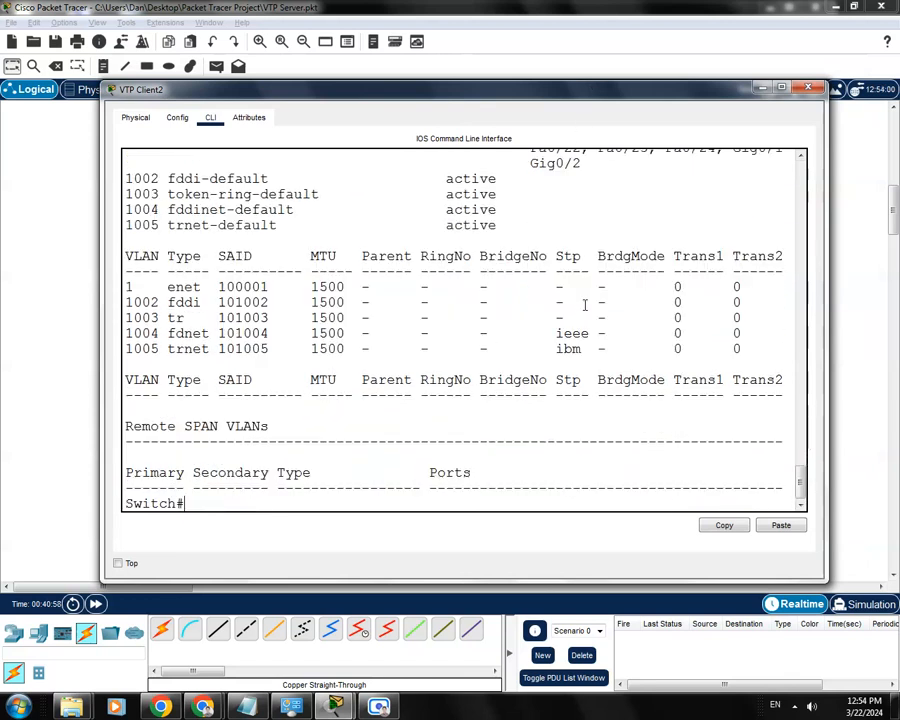
- Return to the network topology and fast-forward the simulation time repeatedly
drag(745, 97, 770, 90)
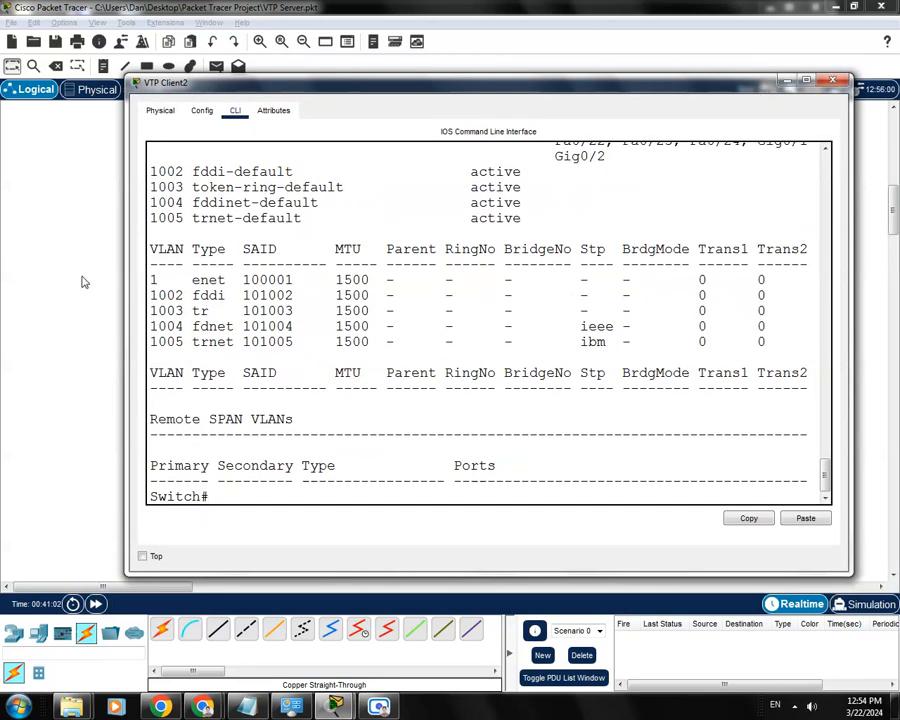
click(70, 195)
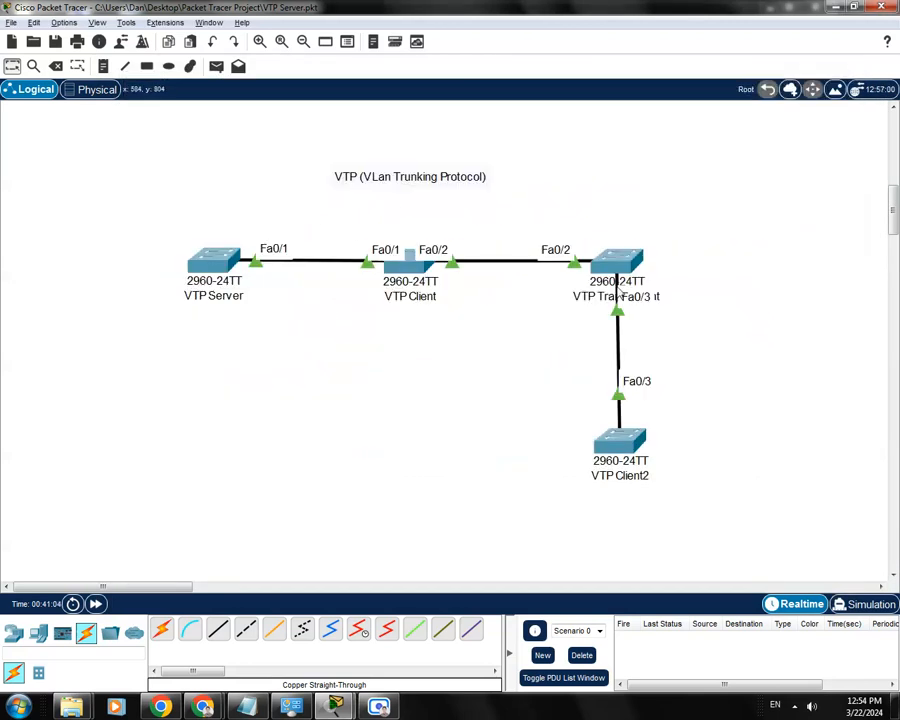
click(95, 606)
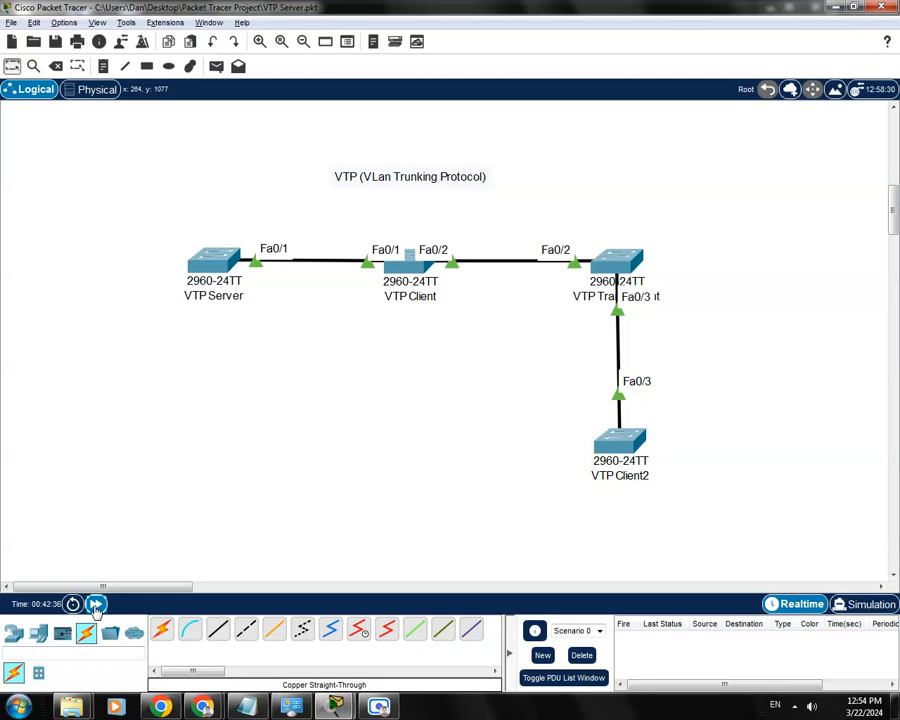
click(95, 604)
click(95, 604)
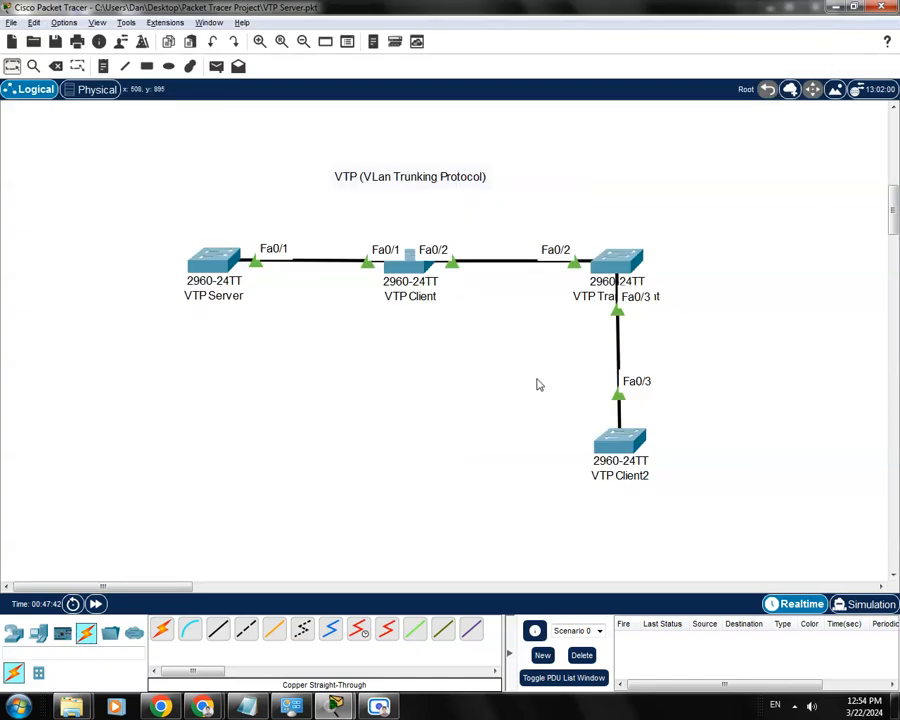
- Reopen VTP Client2's command line and list its VLANs once more with show vlan
click(630, 448)
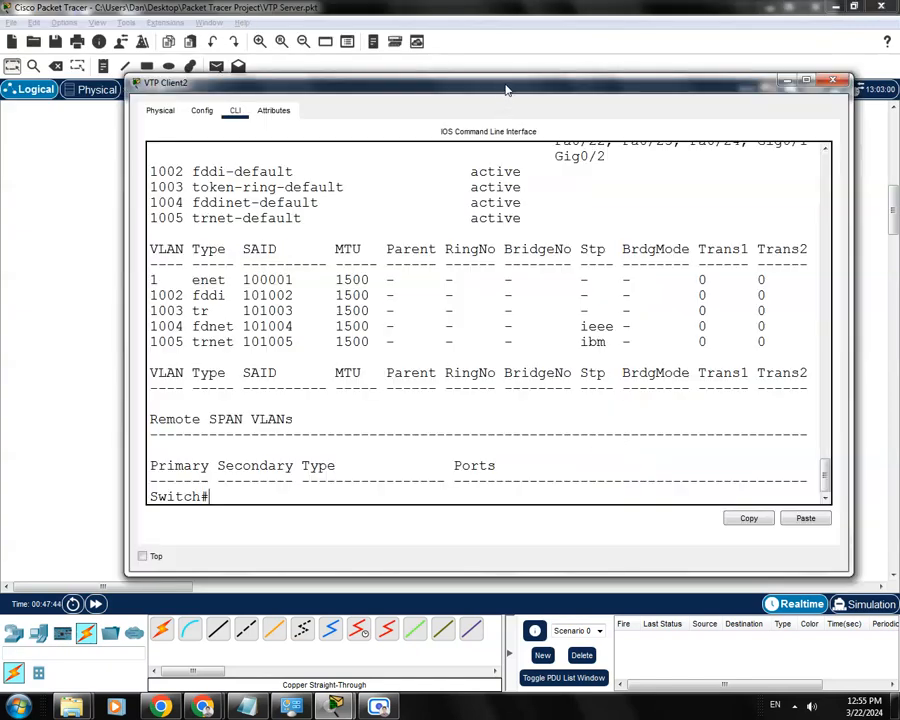
key(Up)
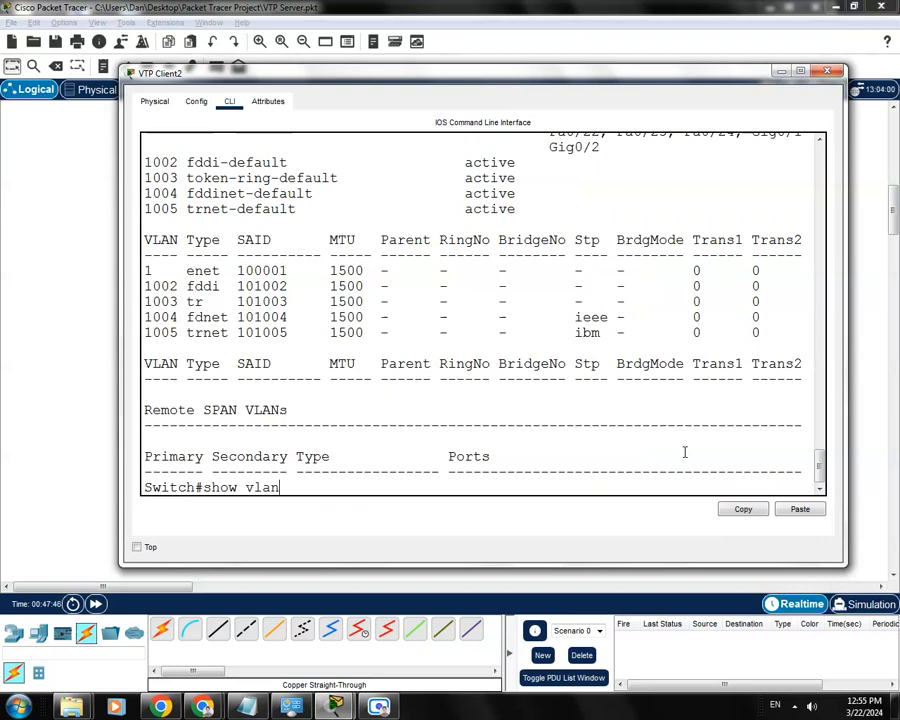
key(Return)
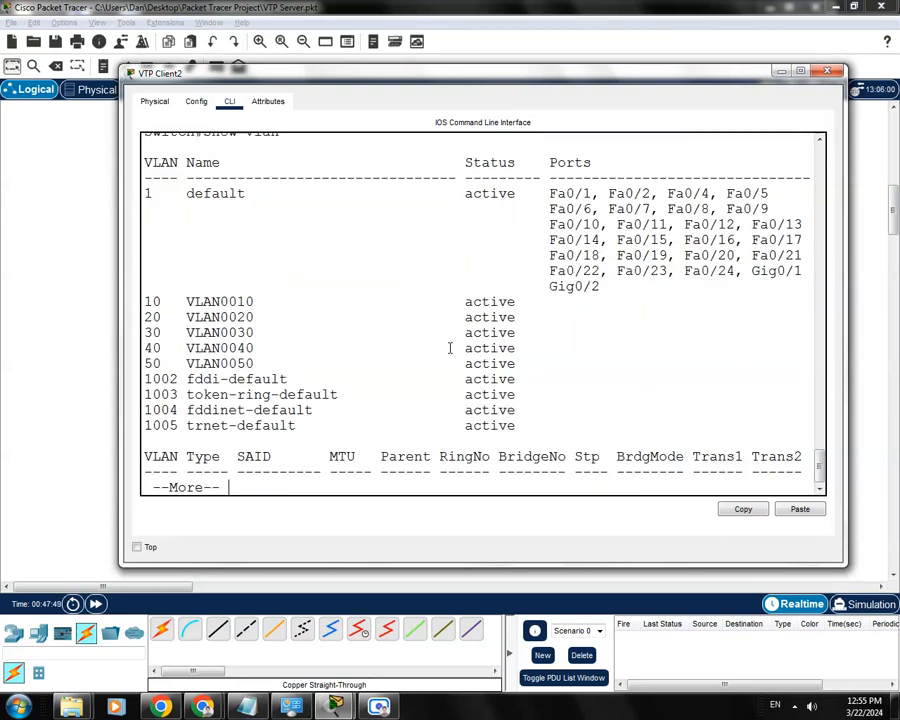
- Make VTP Client2's window taller and highlight the rows for VLANs 10 to 50 in the table
drag(462, 74, 456, 68)
drag(428, 569, 428, 618)
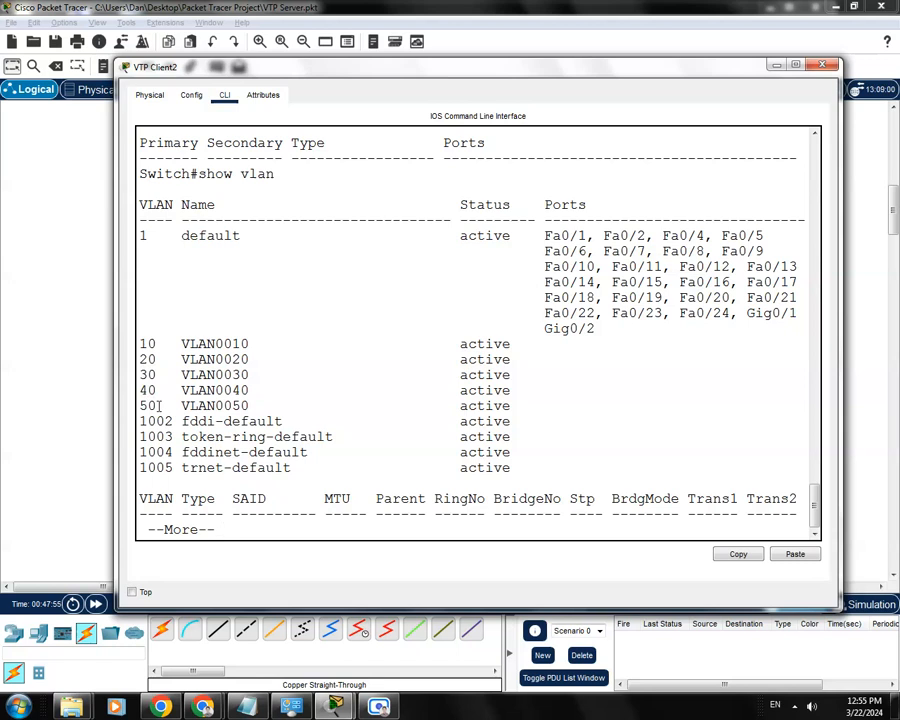
drag(535, 405, 139, 343)
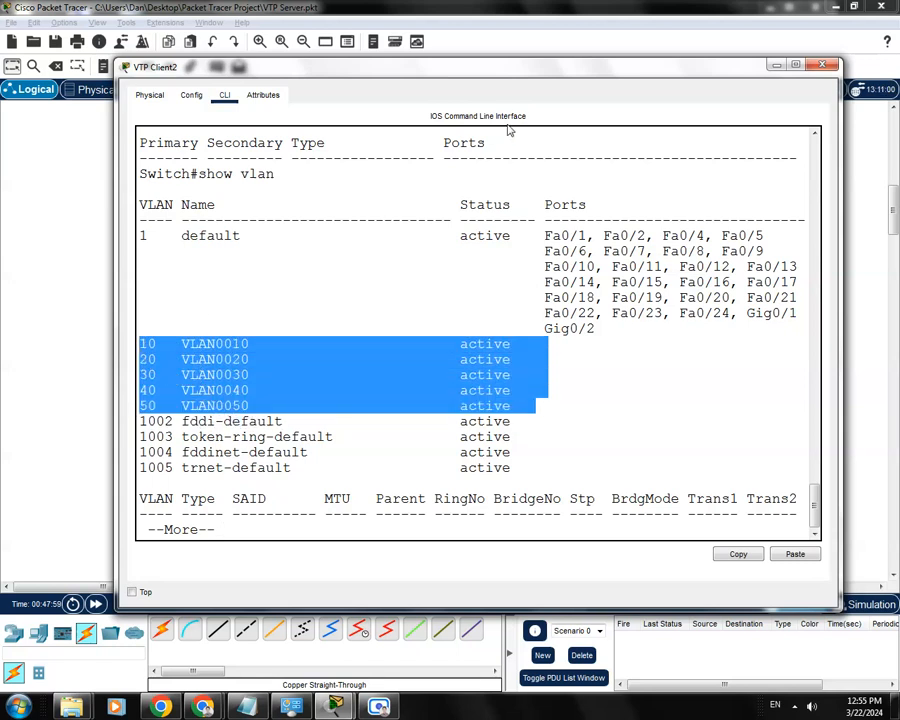
- Move VTP Client2's window aside to view the topology, bring it back, clear the row highlight and minimize the window
drag(496, 74, 484, 354)
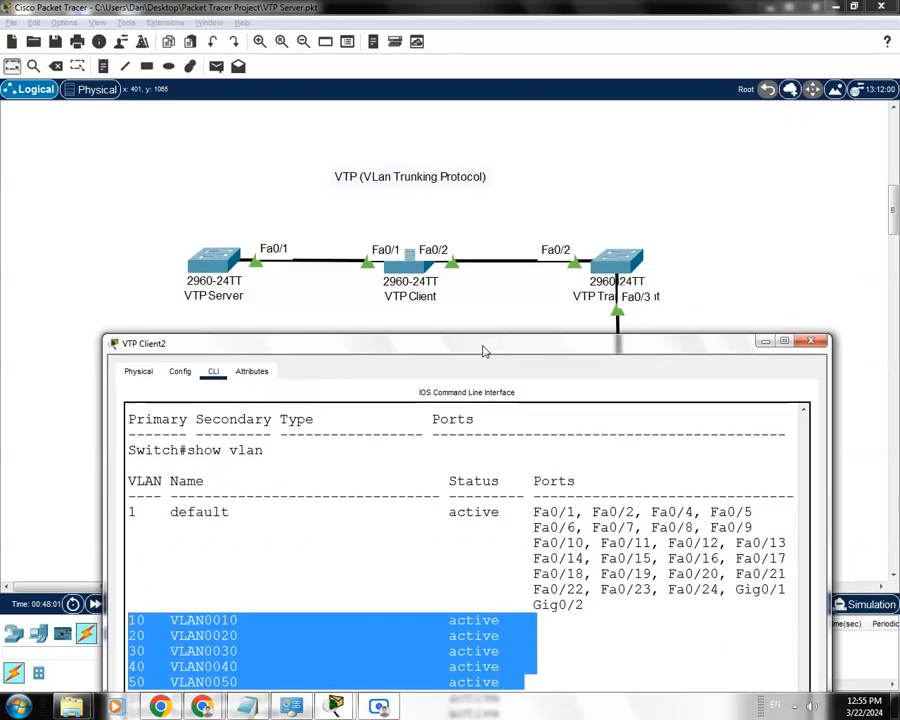
drag(510, 342, 509, 89)
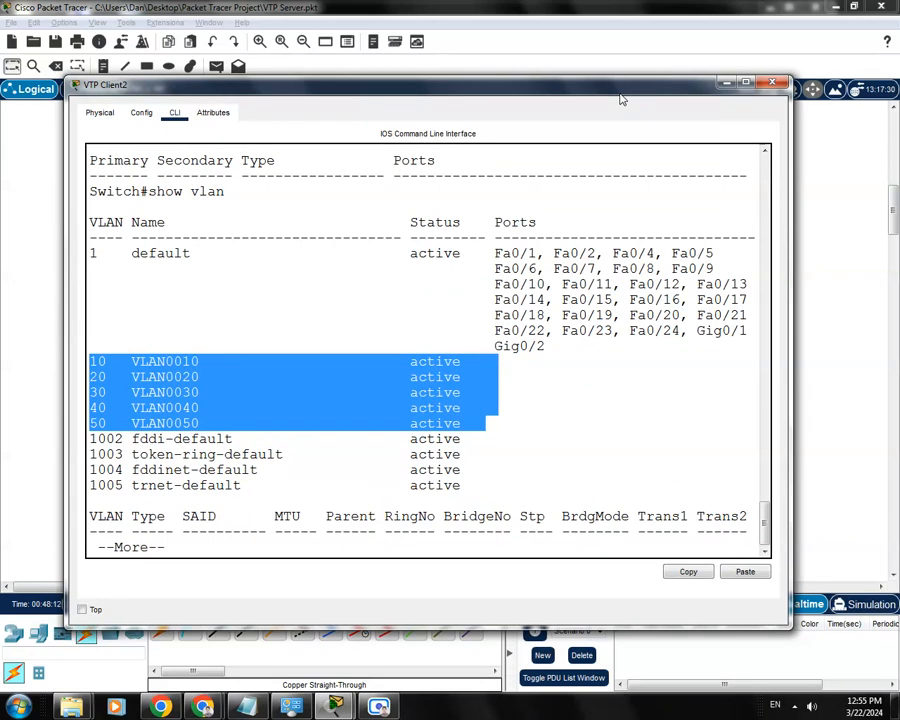
drag(455, 92, 469, 109)
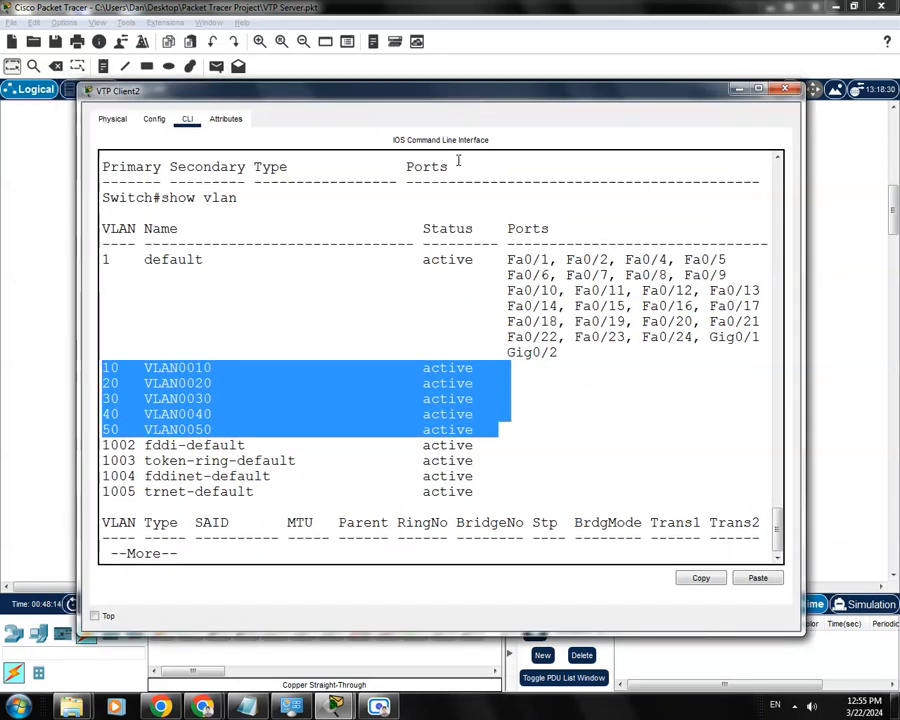
click(446, 327)
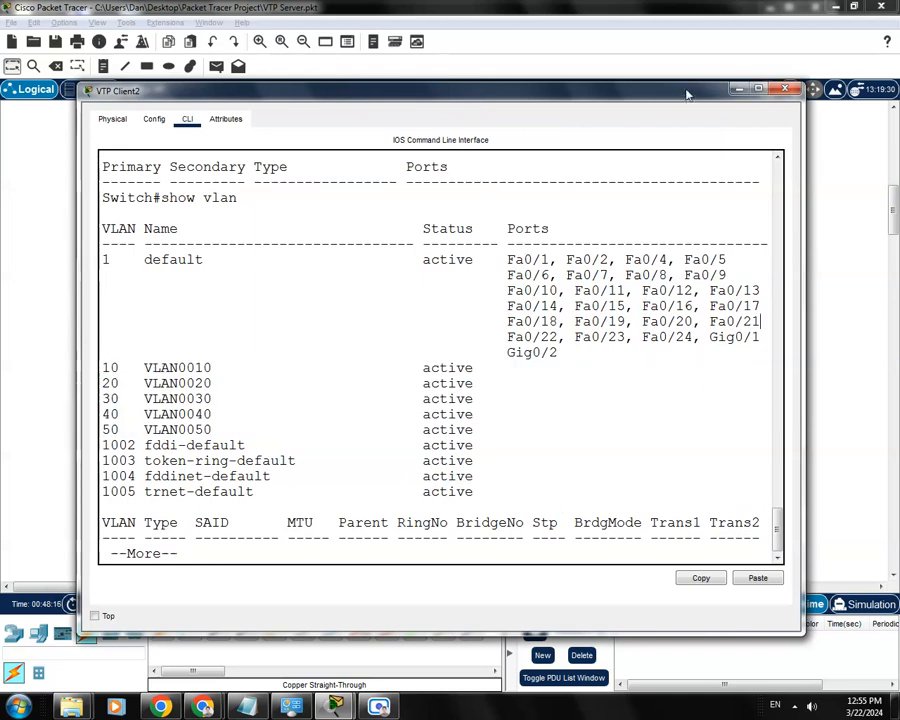
drag(698, 95, 703, 72)
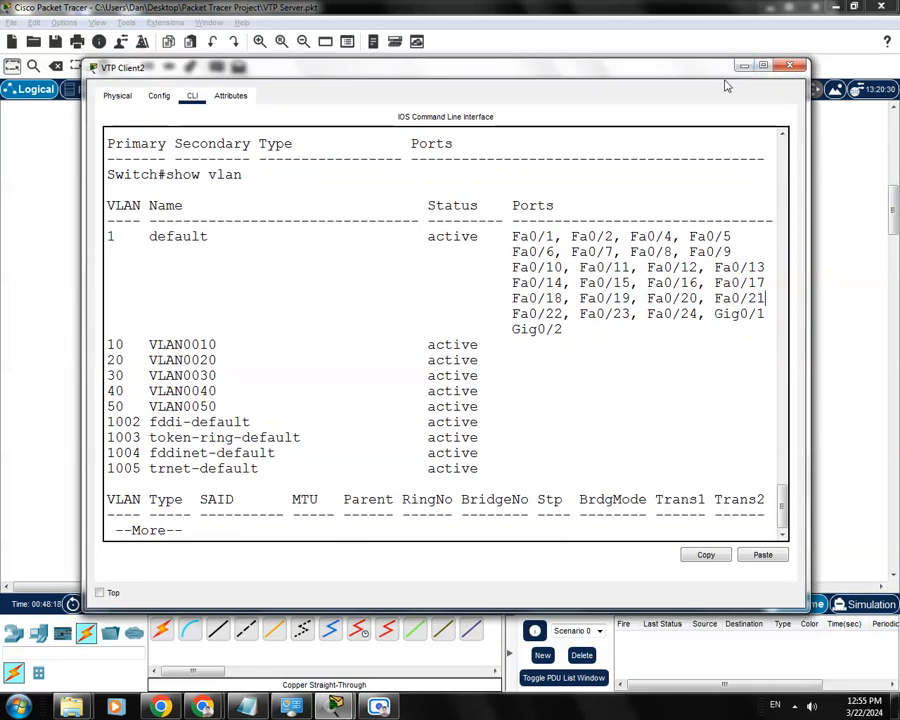
click(743, 67)
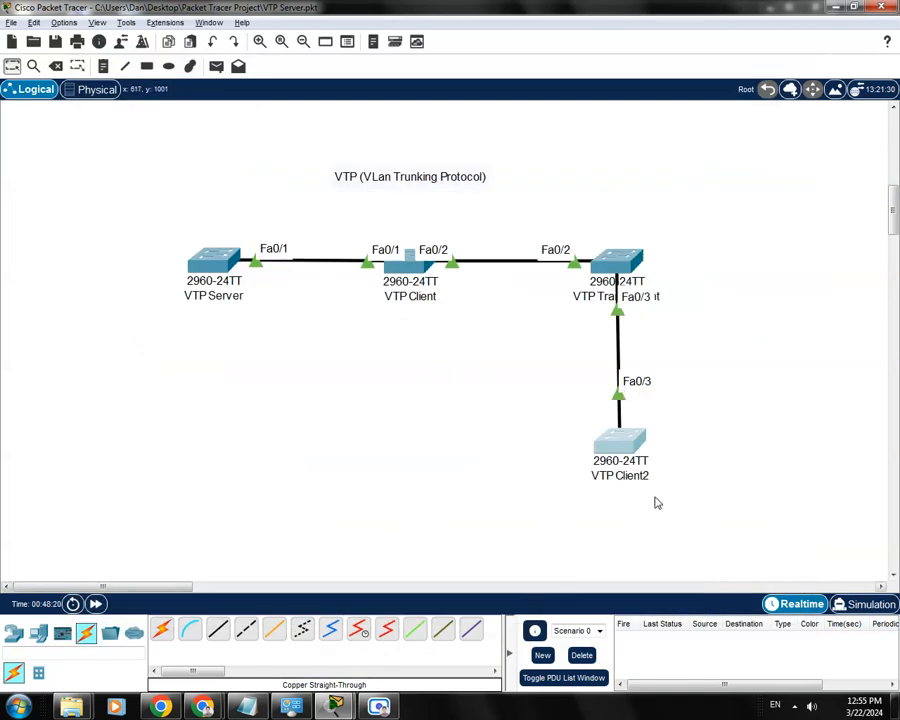
click(377, 706)
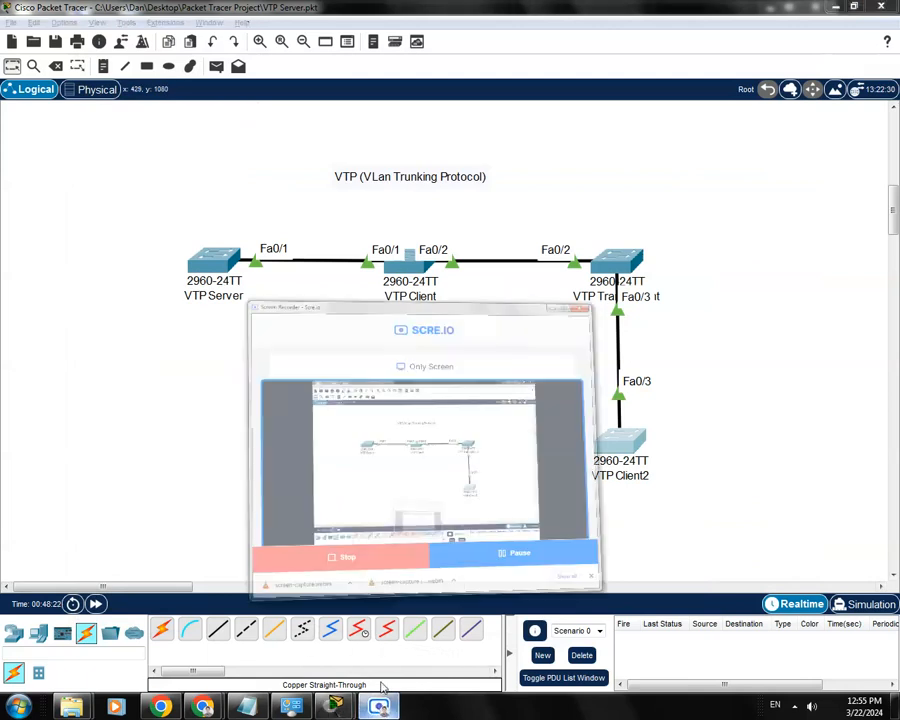